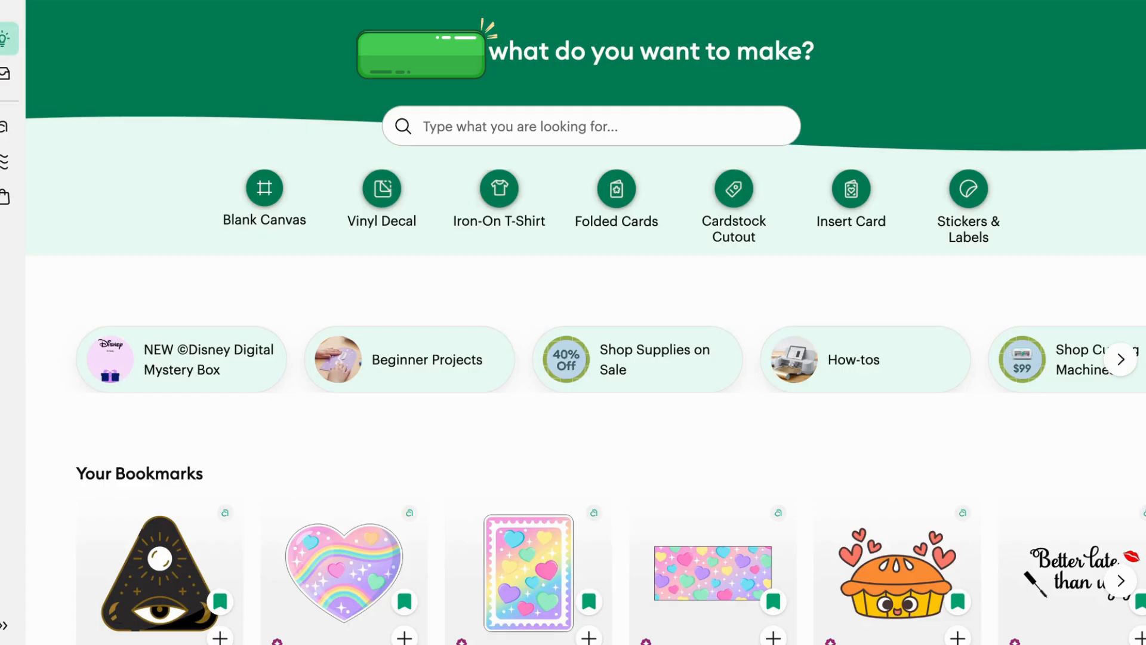
Create a new Stickers & Labels project of the Custom type on Letter 8.5 in x 11 in printable material.
left_click(1069, 1)
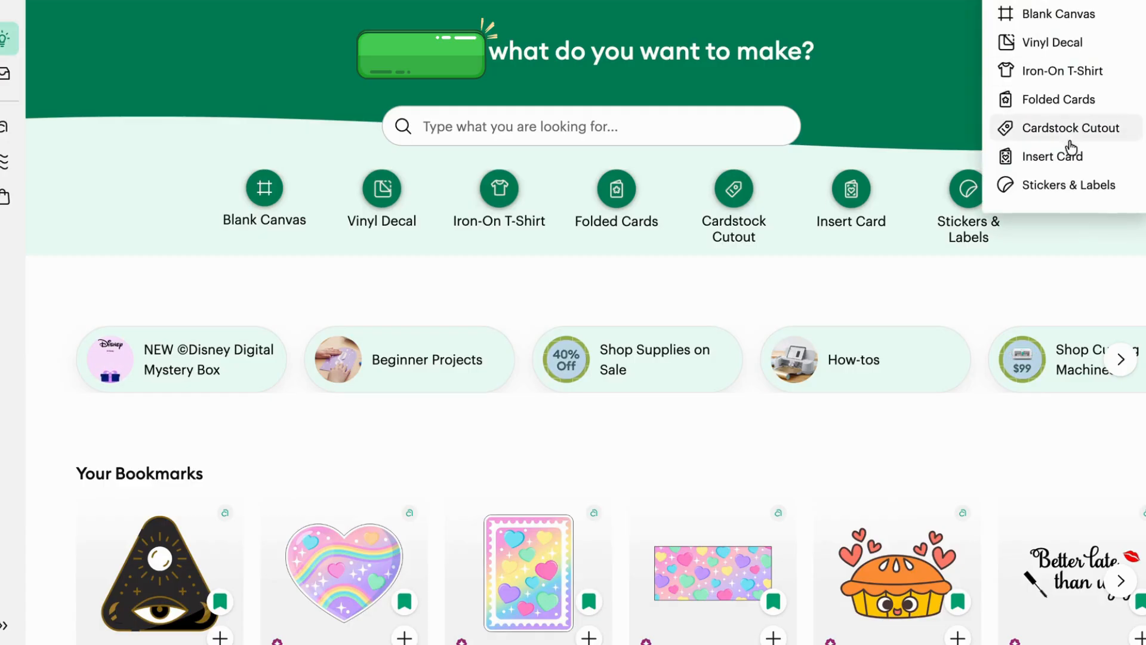
left_click(1069, 188)
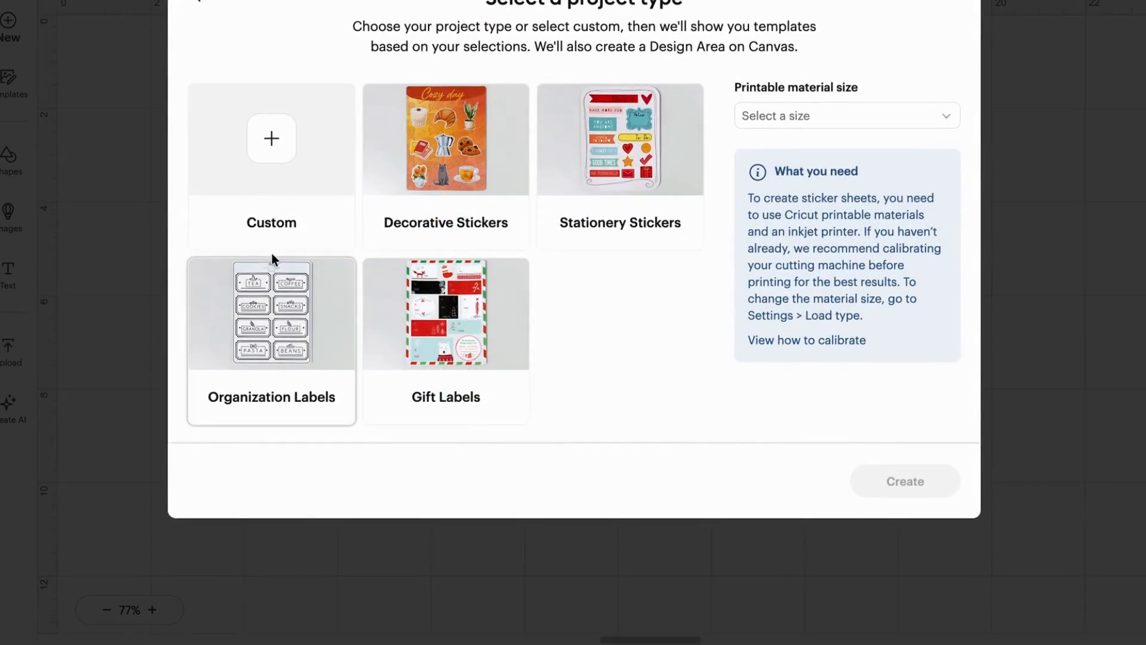
left_click(285, 150)
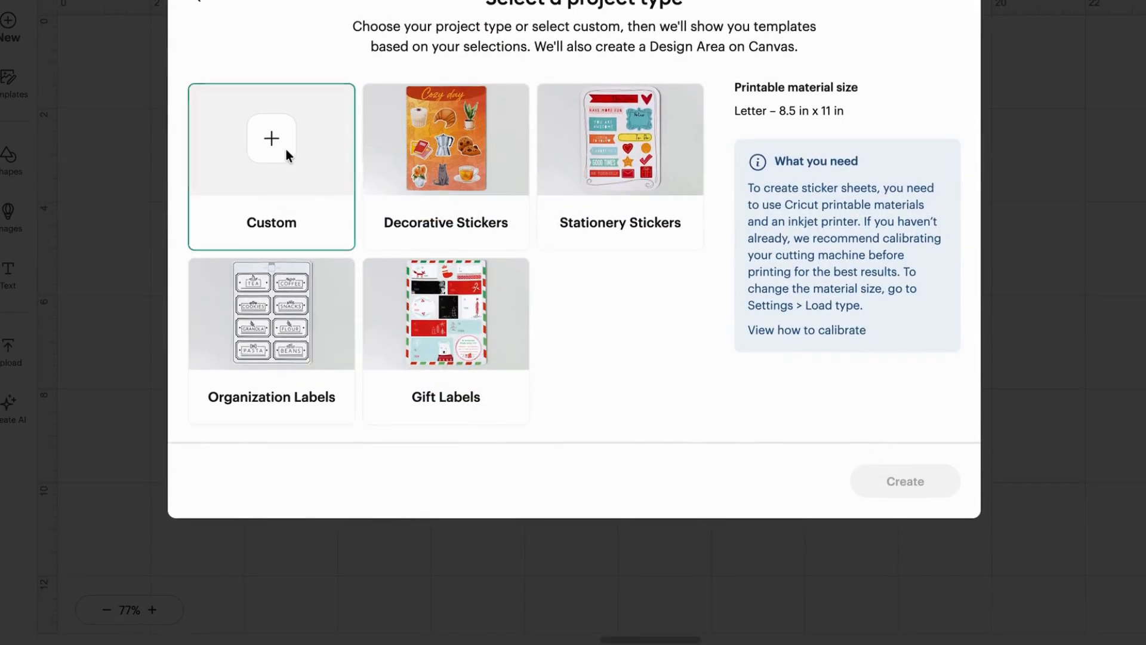
left_click(927, 493)
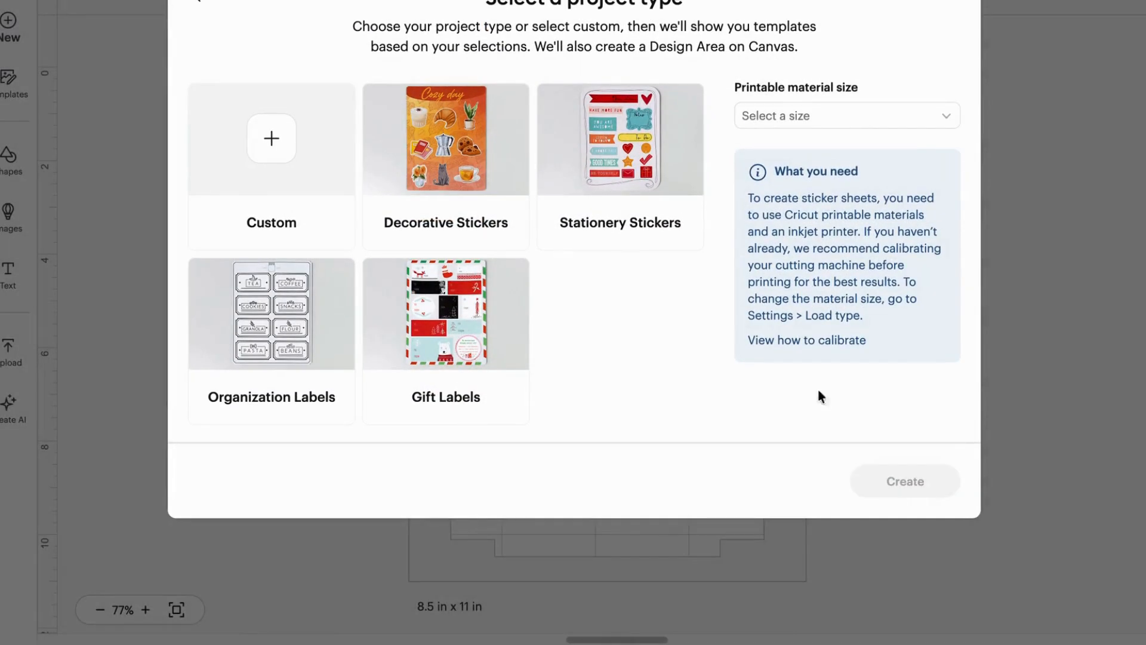
left_click(270, 136)
left_click(912, 480)
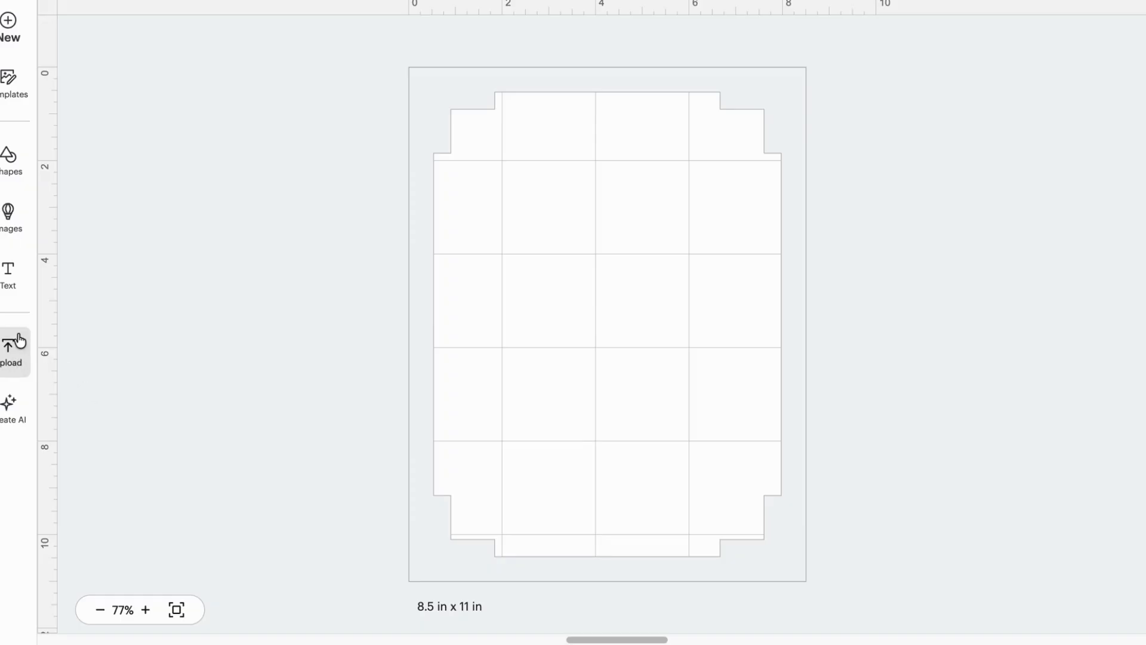
Choose the angel image 1706026863603.png from the Valentine 1 2 folder in Downloads as a new image upload.
left_click(9, 353)
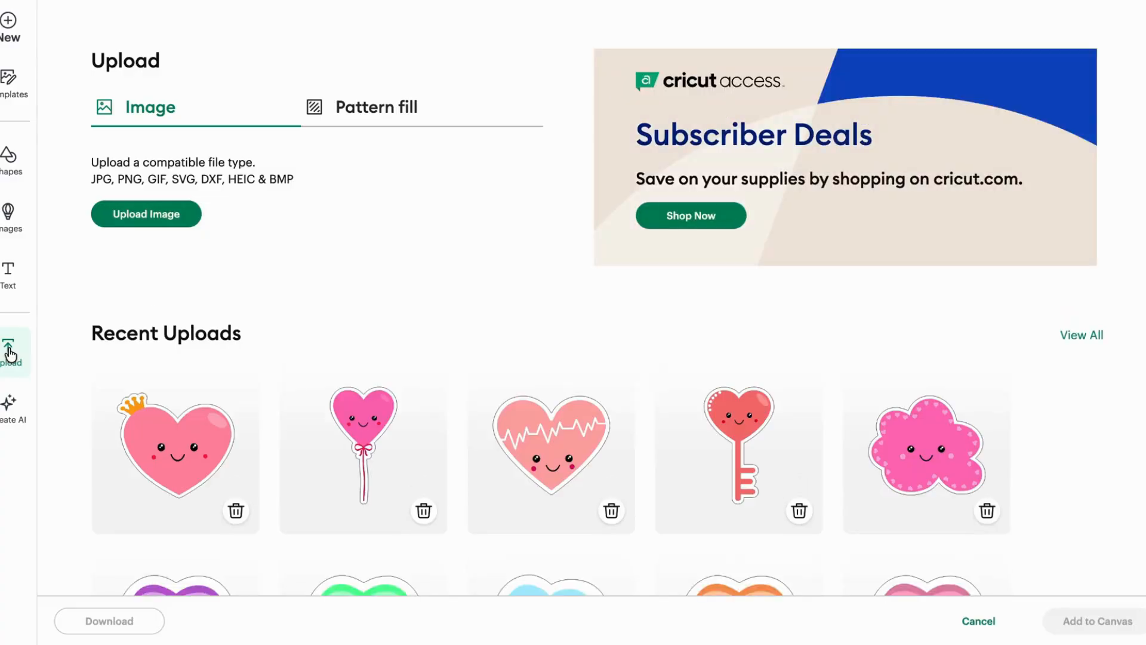
left_click(149, 211)
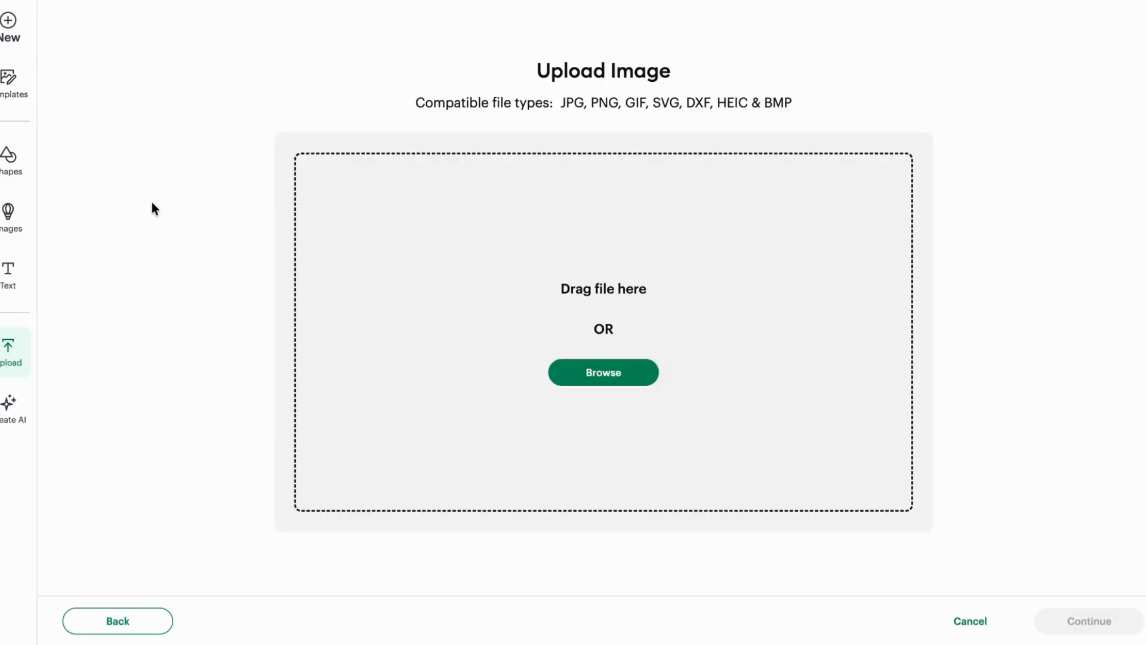
left_click(592, 379)
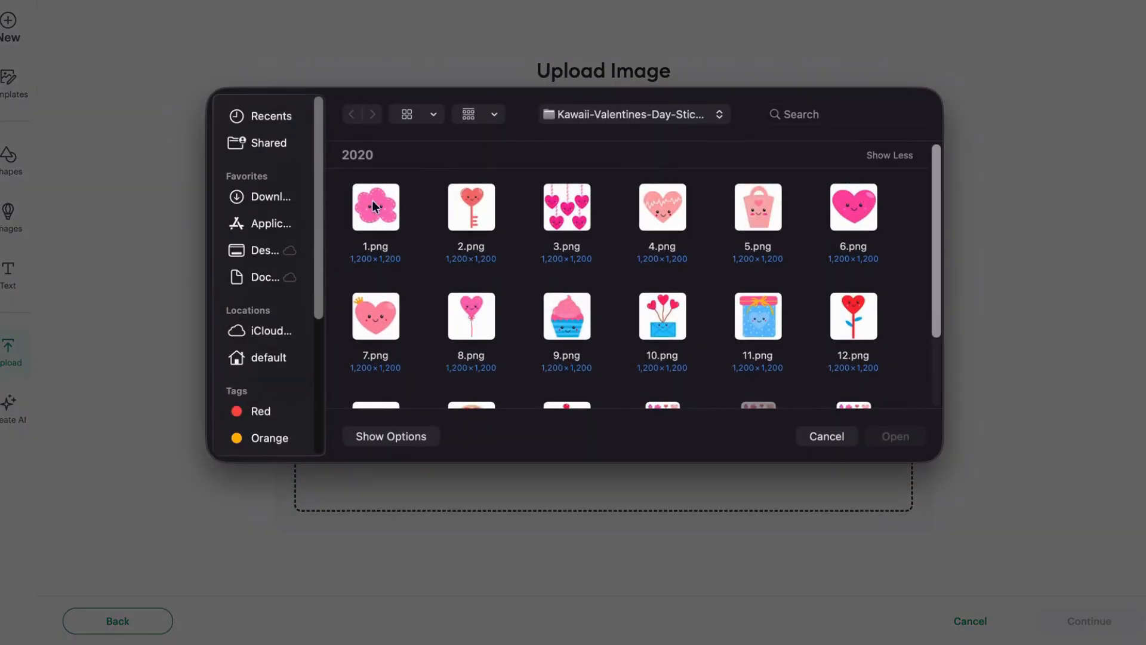
left_click(277, 197)
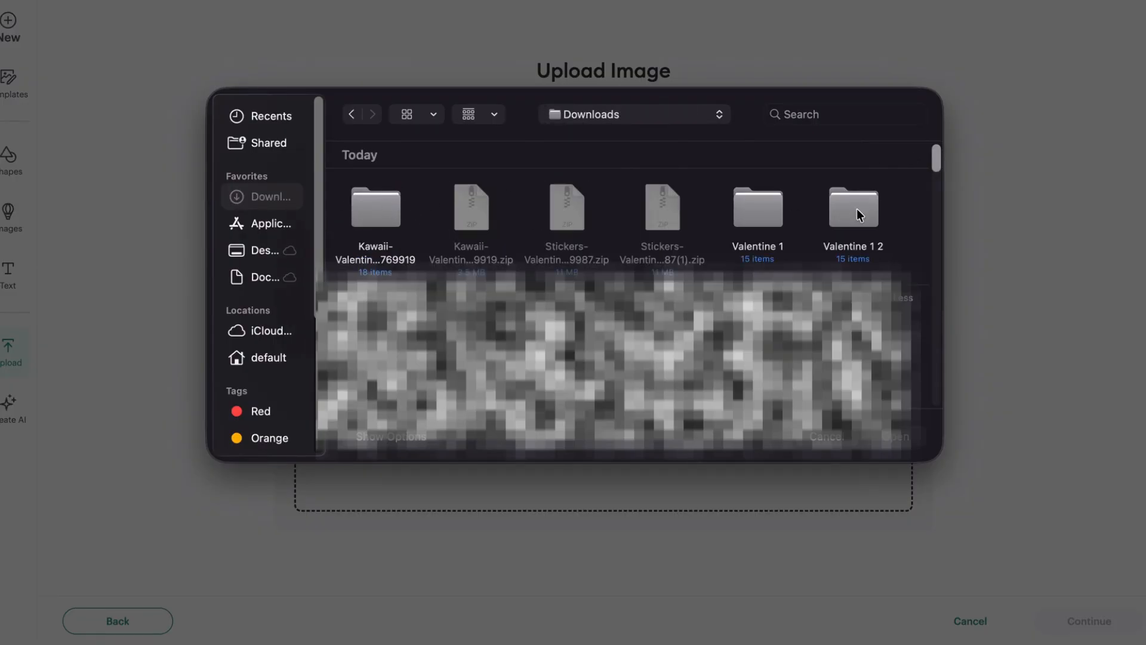
double_click(854, 209)
double_click(365, 210)
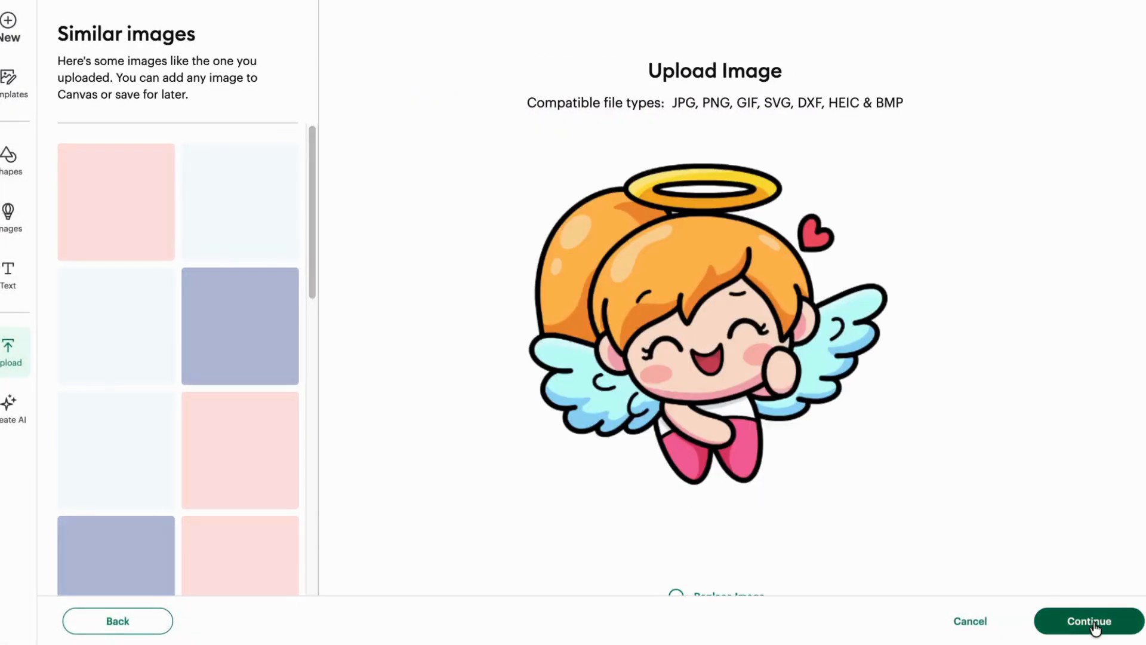
Accept the angel image without background removal and convert it to a Flat Graphic.
left_click(1092, 622)
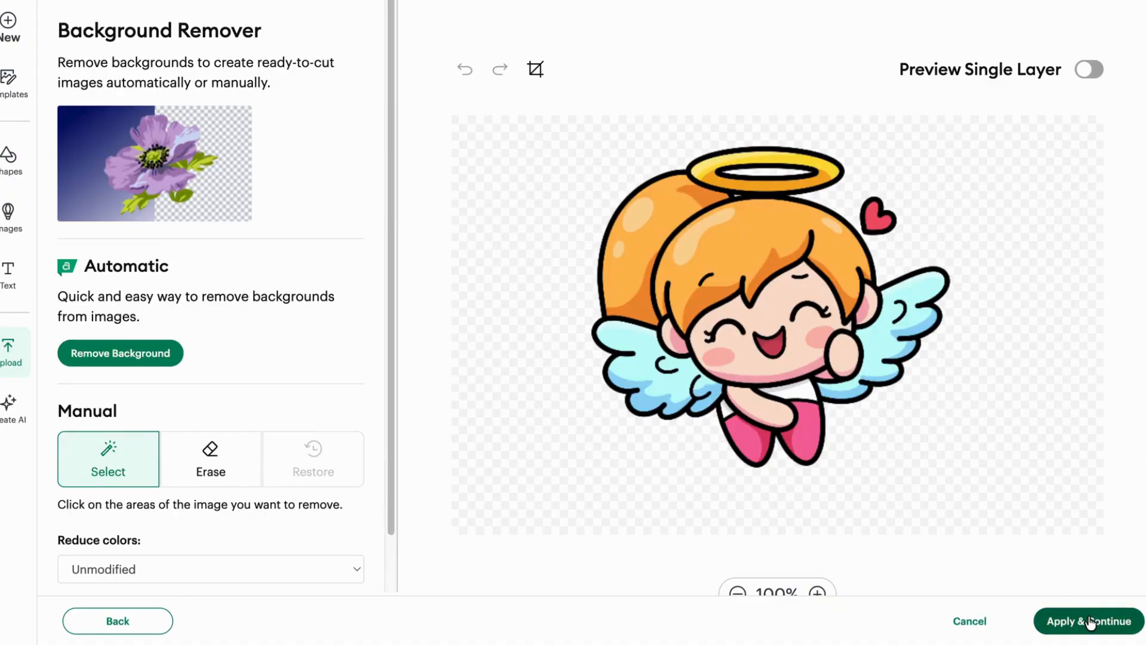
left_click(1090, 622)
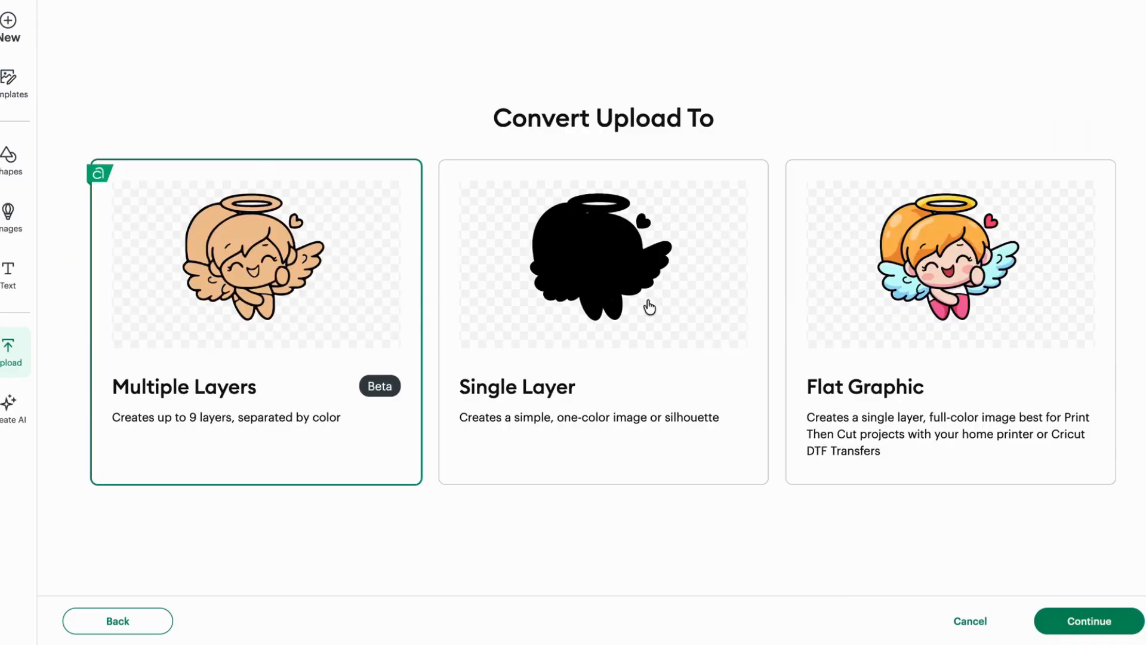
left_click(967, 276)
left_click(1093, 621)
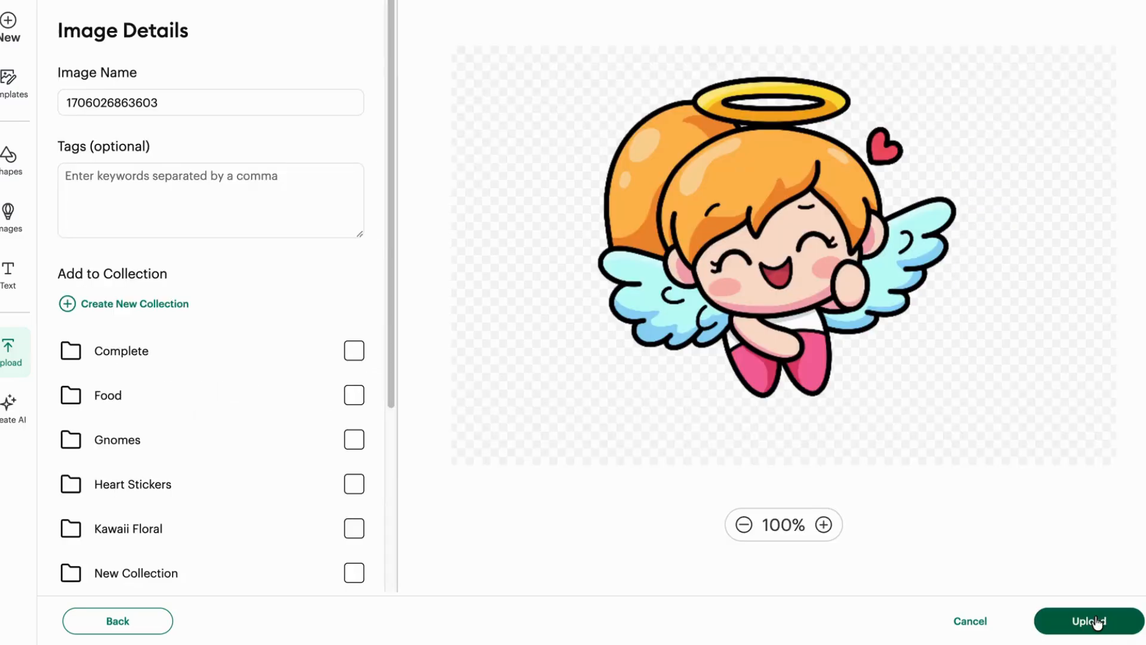
Name the image "halo angel" and upload it to the canvas.
left_click(321, 106)
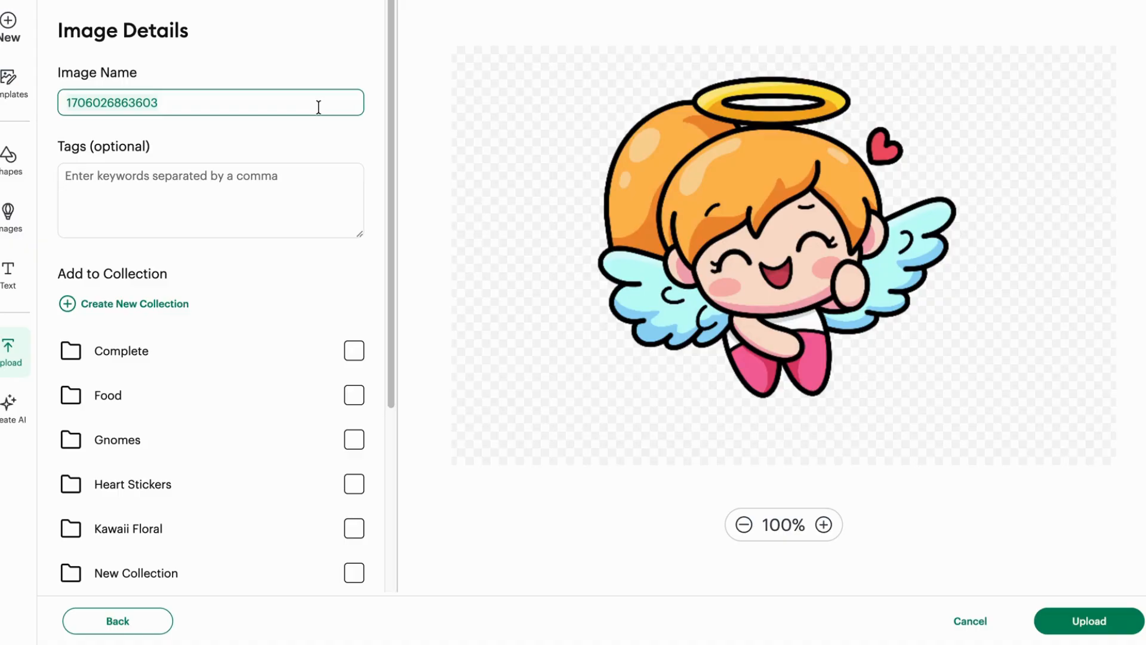
key("ctrl+a")
type("halo")
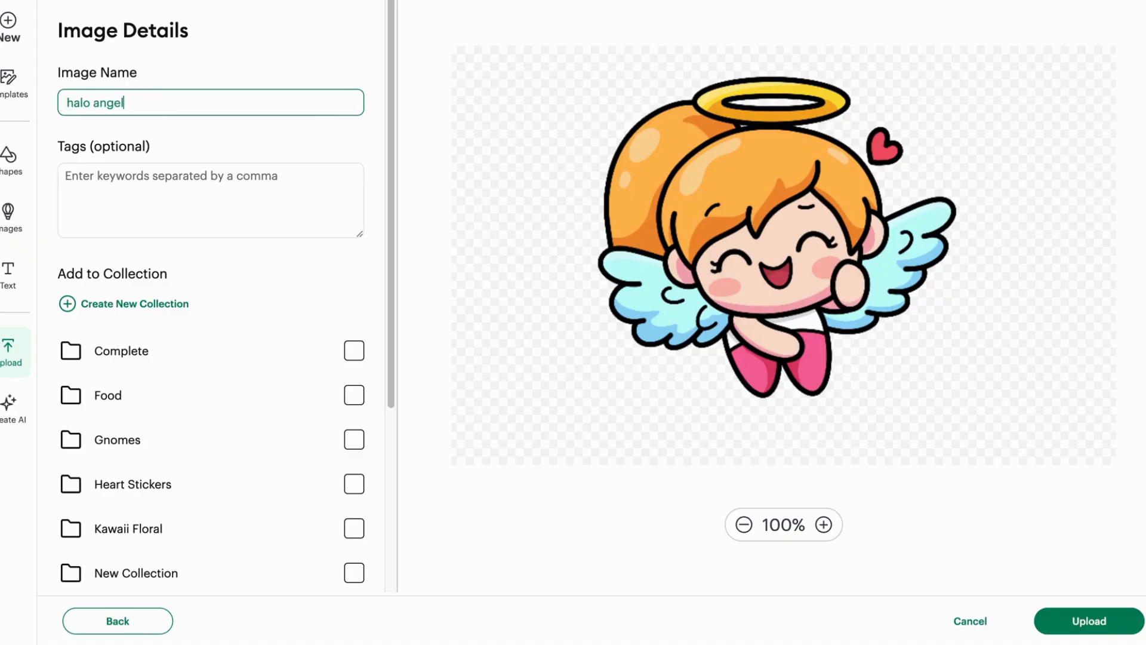
left_click(1093, 615)
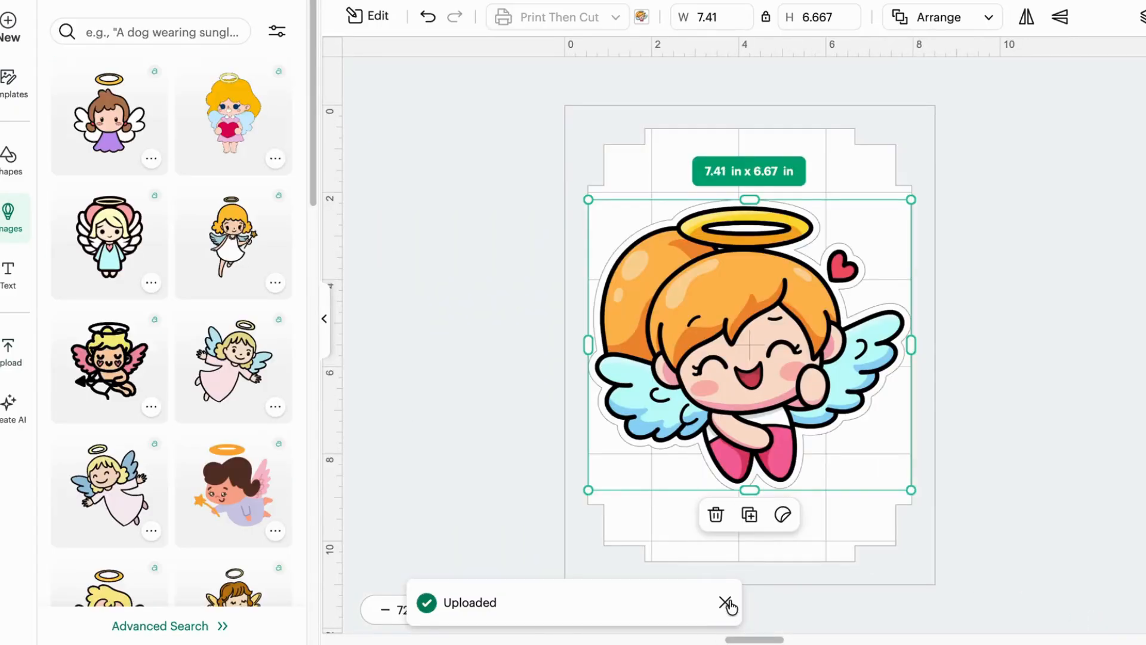
left_click(725, 602)
Choose the flowered heart image 1706026863606.png from the Valentine 1 2 folder as a new image upload.
left_click(9, 349)
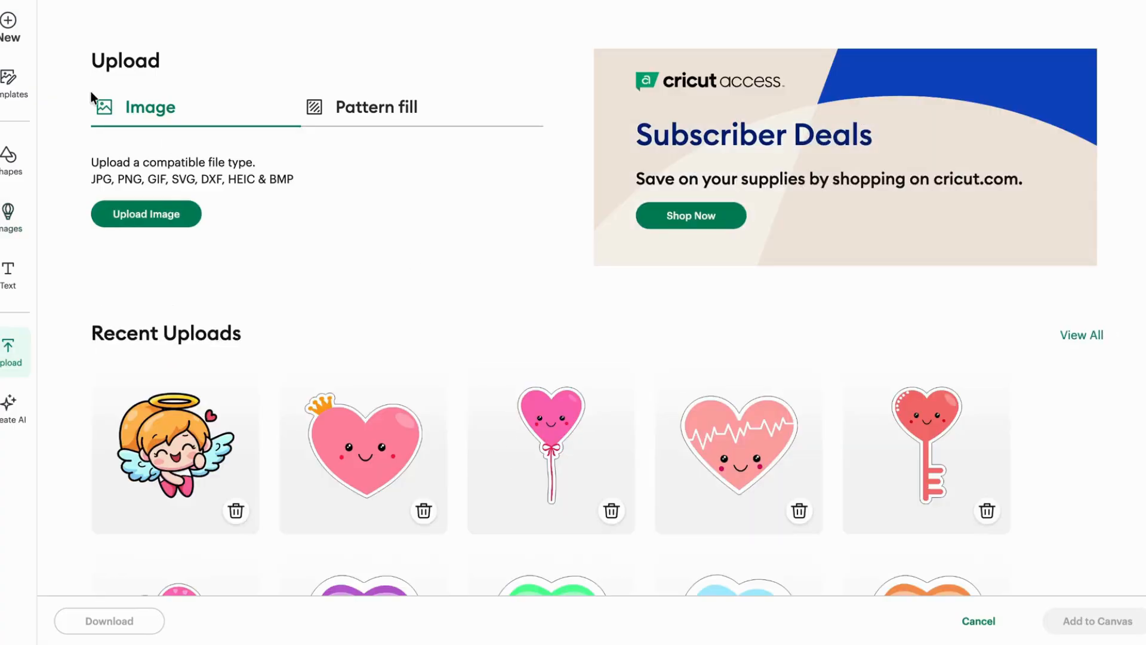
left_click(180, 215)
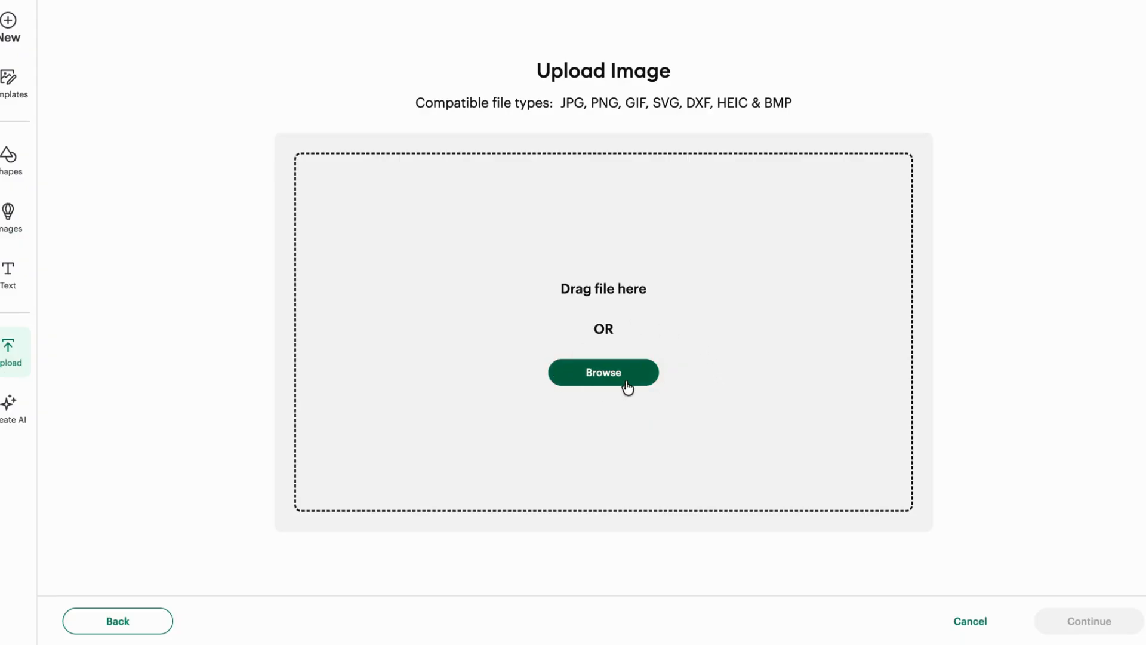
left_click(606, 374)
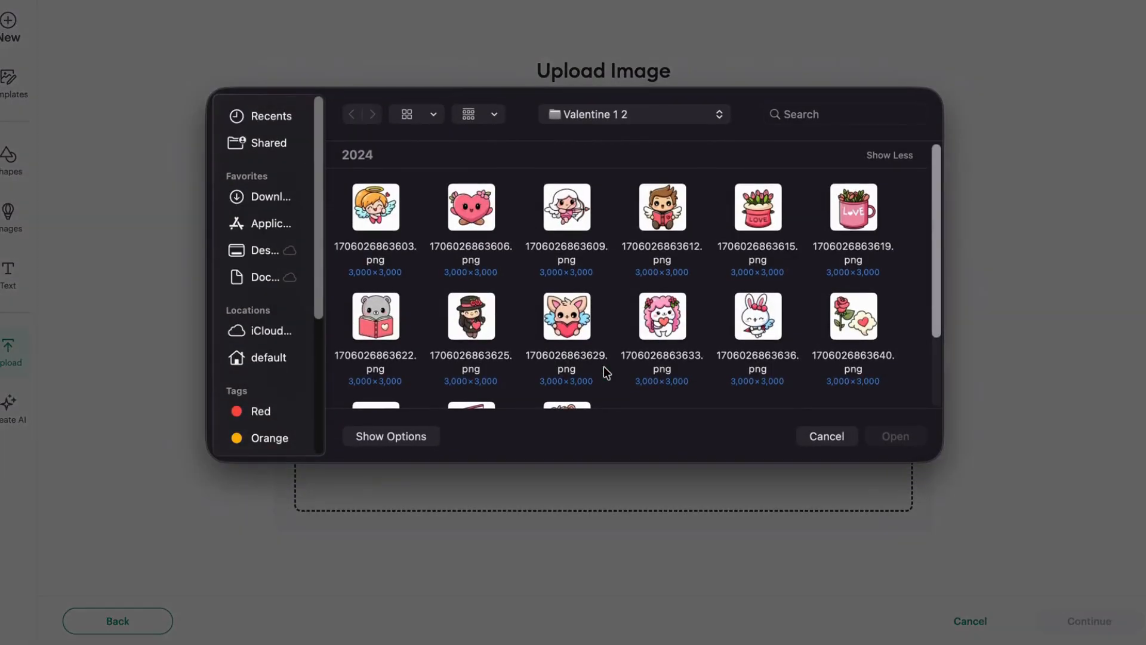
left_click(472, 197)
left_click(899, 439)
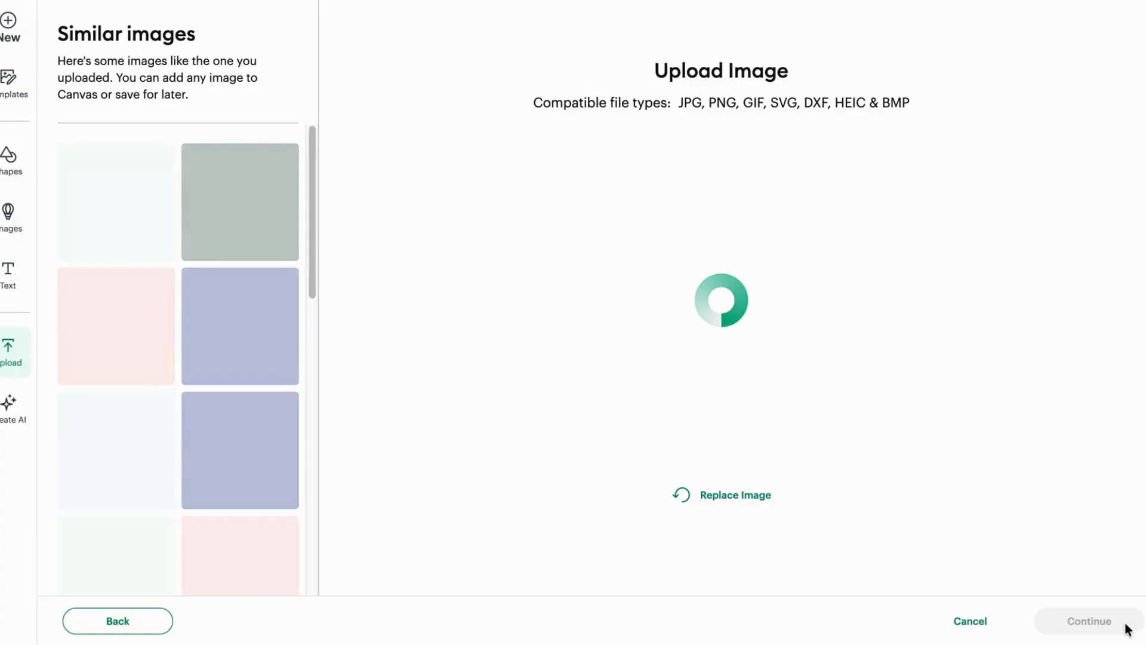
Accept the heart image without background removal and convert it to a Flat Graphic.
left_click(1105, 621)
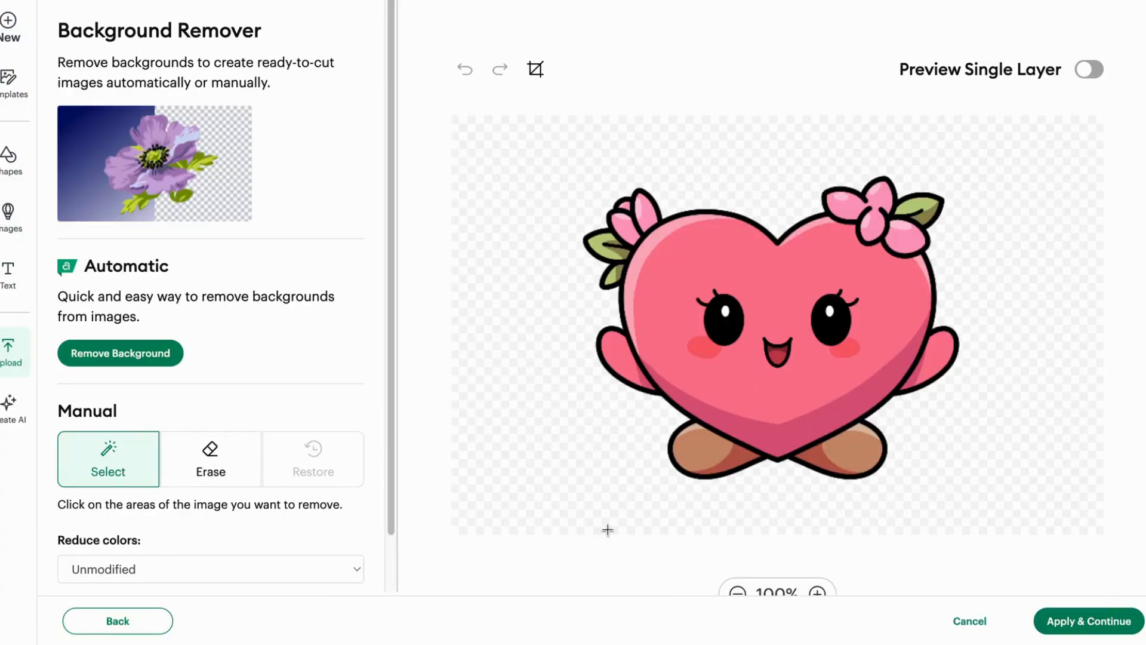
left_click(1100, 622)
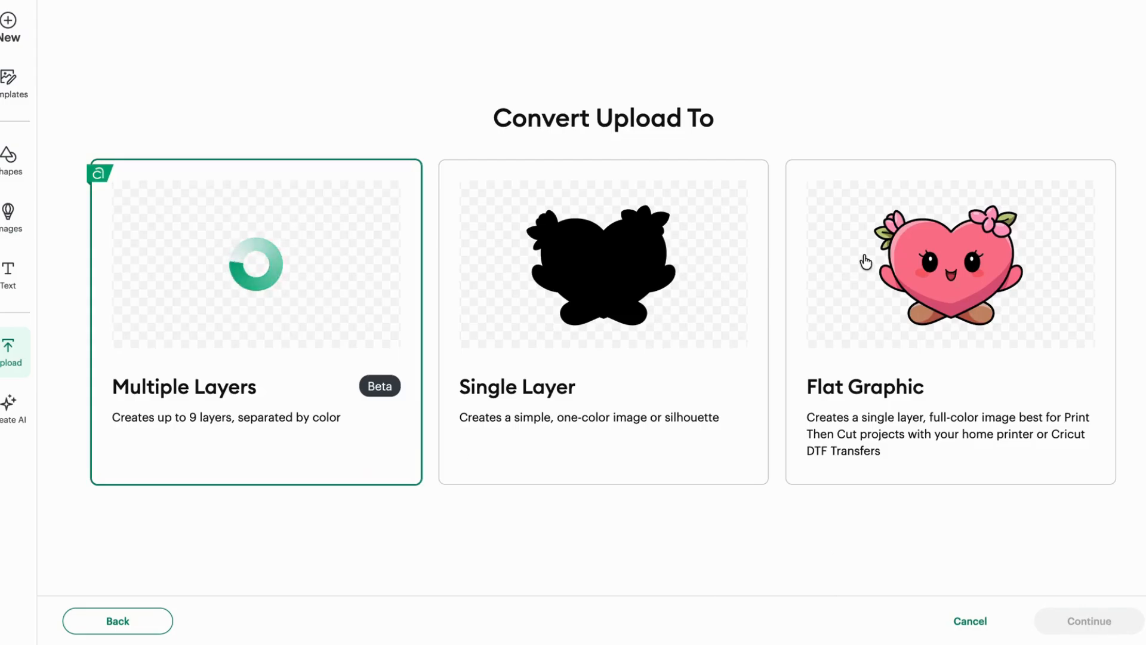
left_click(865, 258)
left_click(1093, 622)
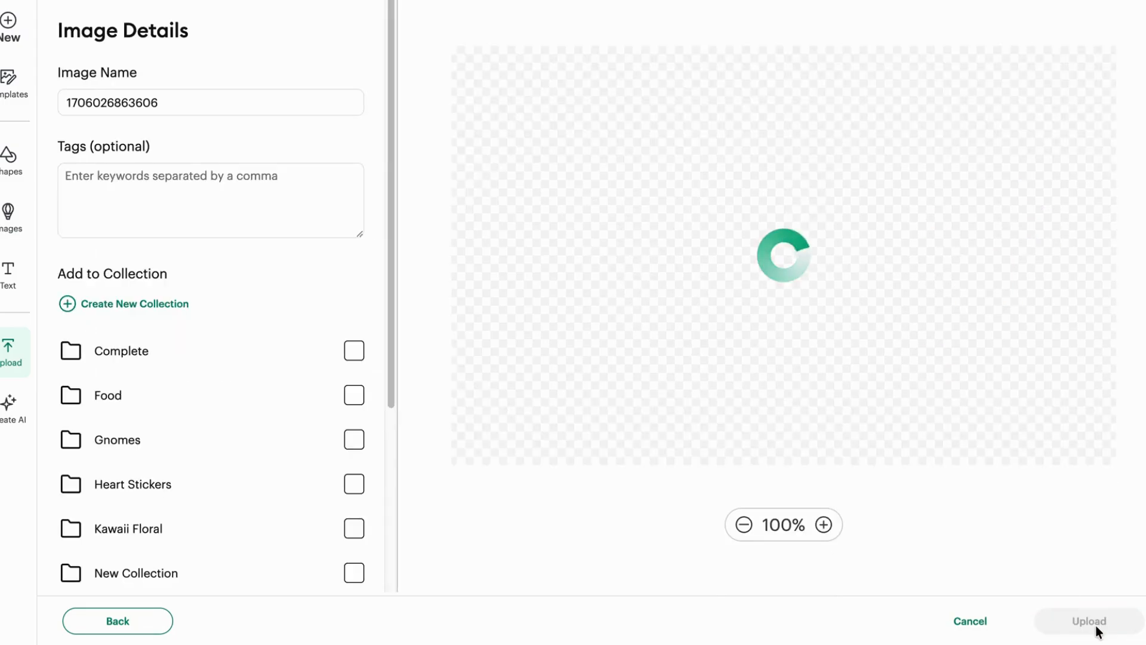
Name the image "heart" and upload it to the canvas.
left_click(214, 102)
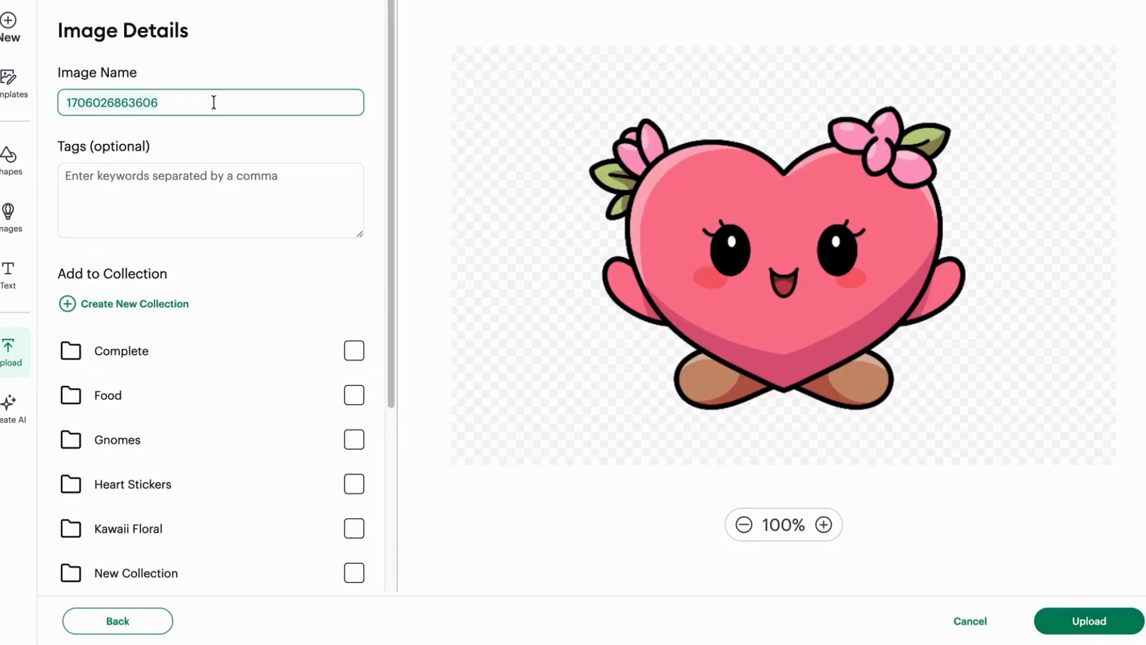
type("heart")
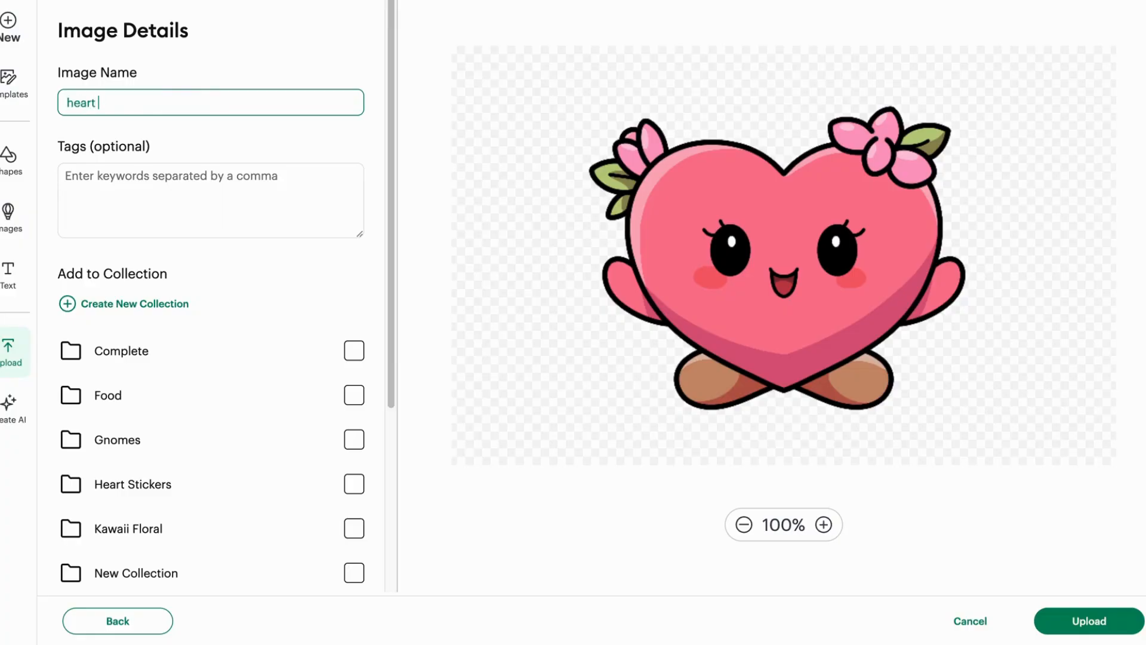
left_click(1087, 619)
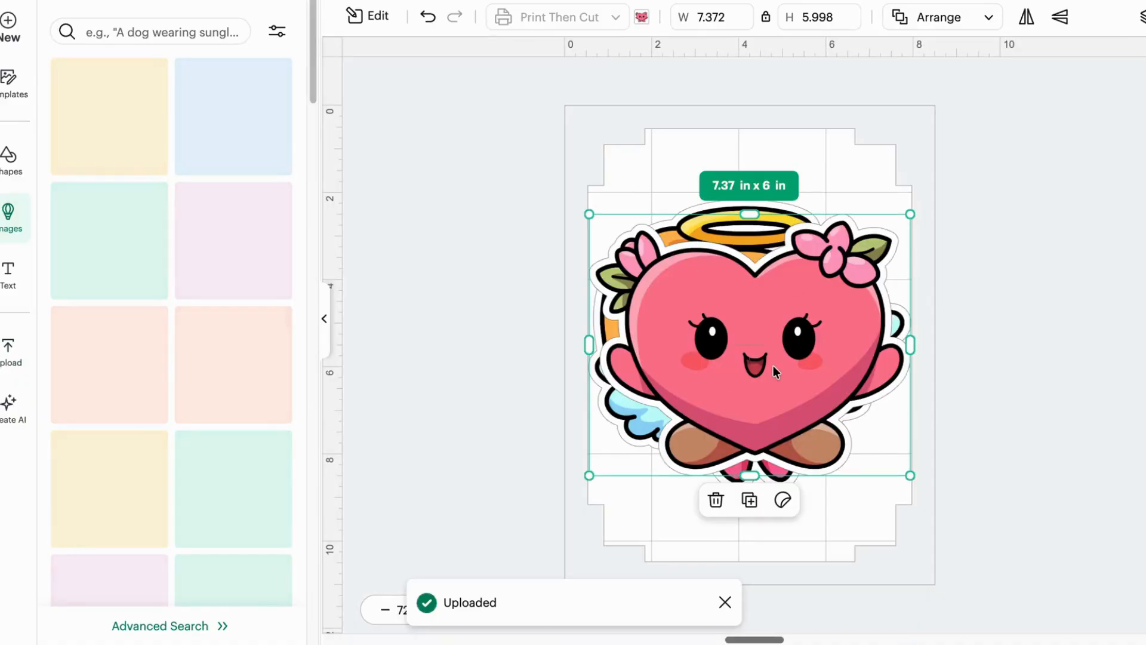
Choose the white-haired cupid image 1706026863609.png from the Valentine 1 2 folder as a new image upload.
left_click(8, 358)
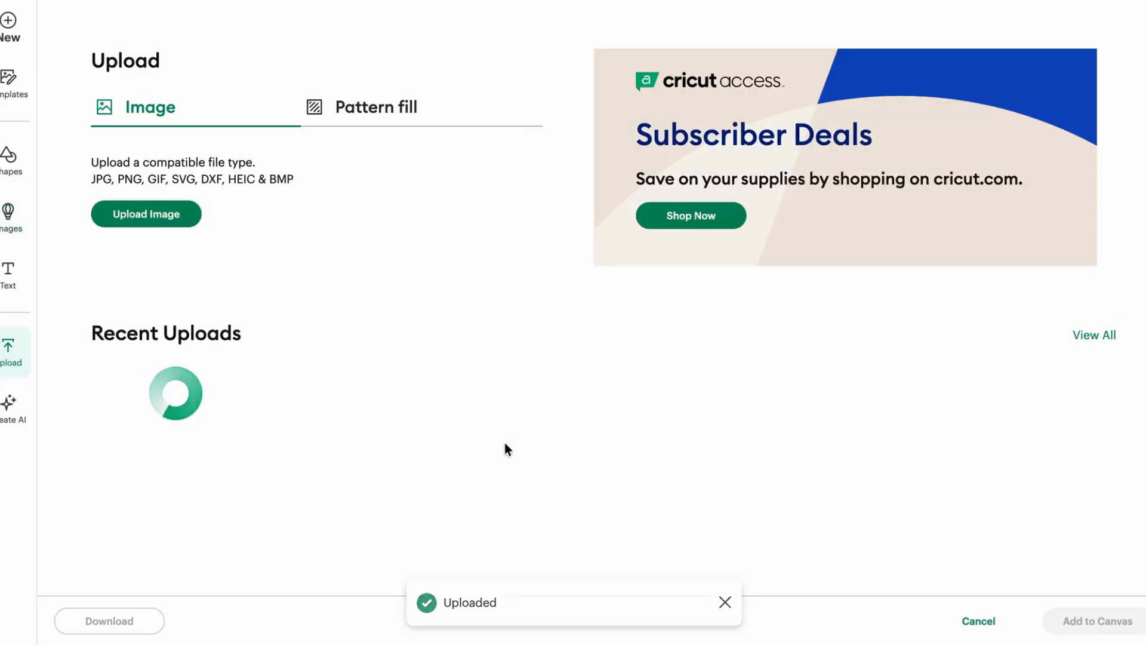
left_click(151, 212)
left_click(615, 382)
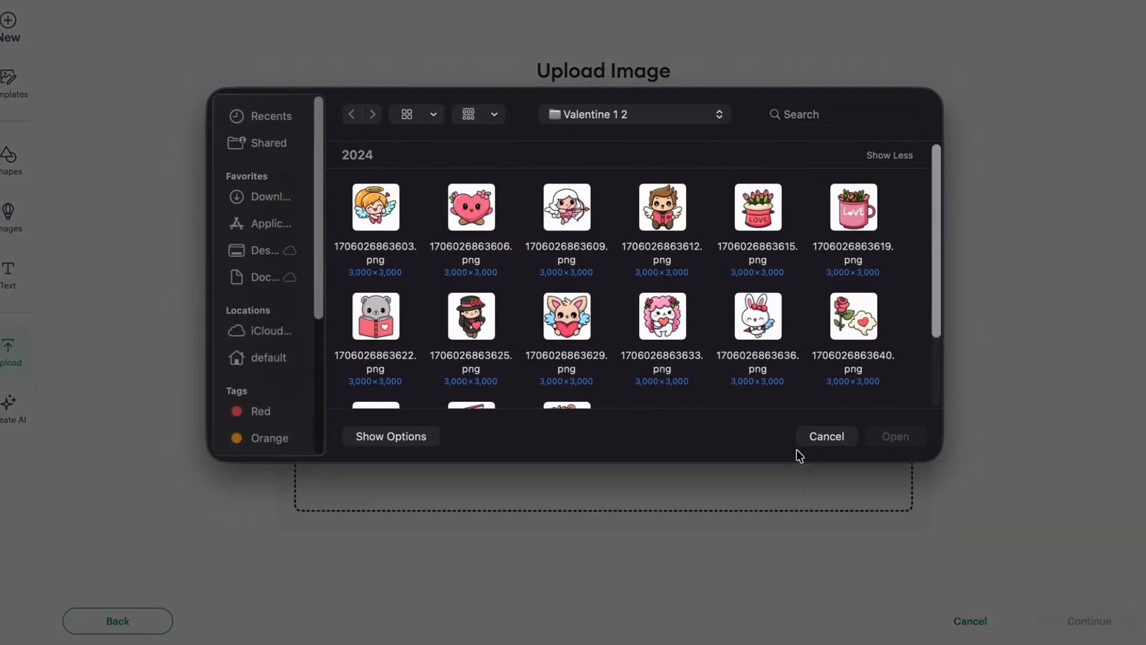
double_click(561, 191)
Upload the cupid image as a Flat Graphic, keeping its background and default name unchanged.
left_click(1103, 620)
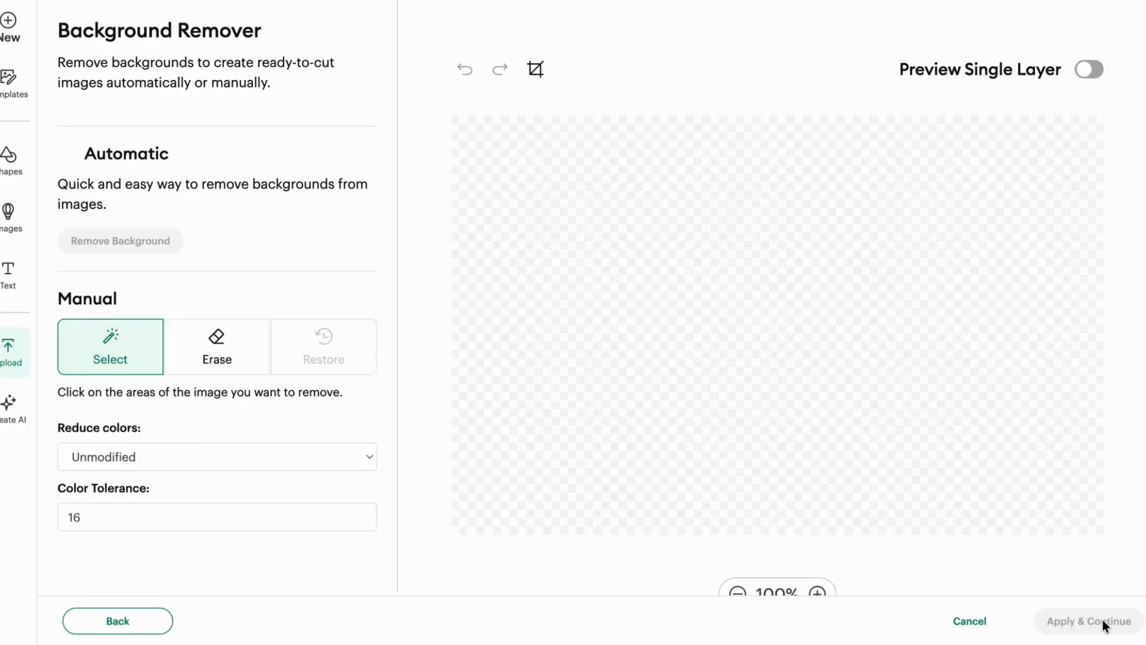
left_click(1099, 624)
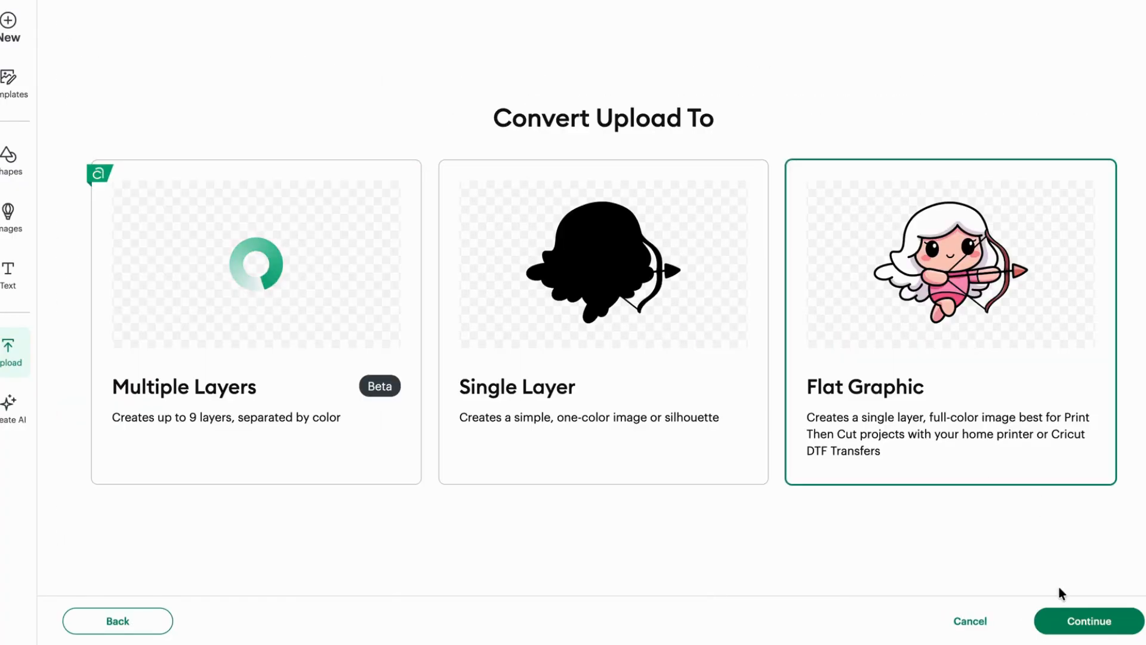
left_click(1097, 621)
left_click(1098, 624)
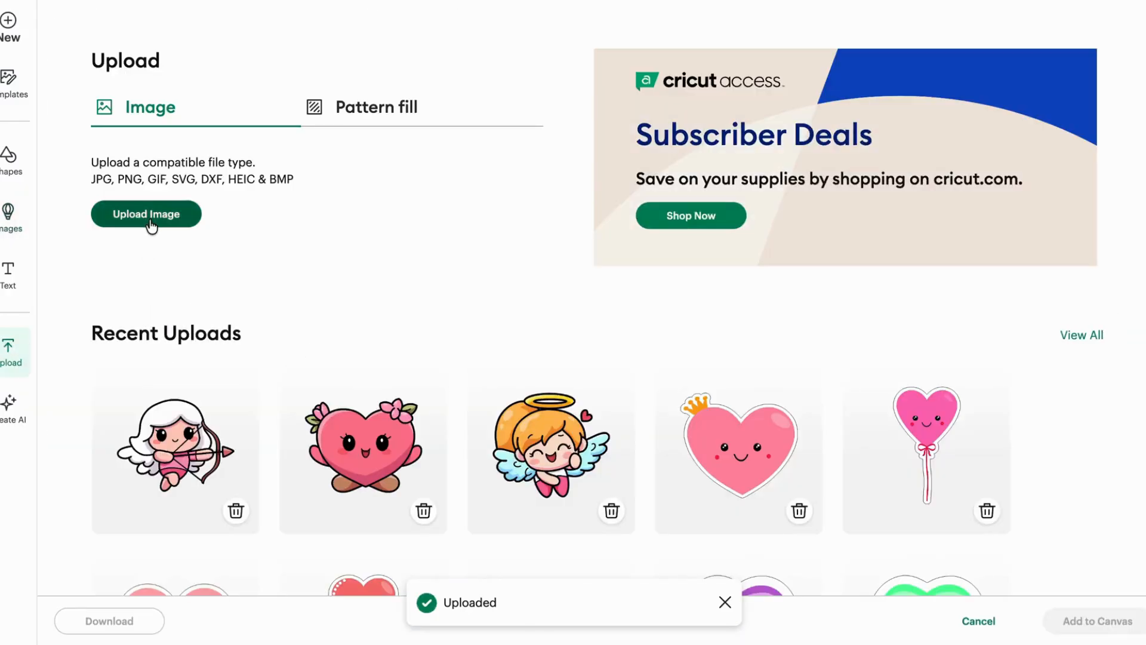
Choose the winged boy with a book, 1706026863612.png, from the Valentine 1 2 folder as a new image upload.
left_click(151, 226)
left_click(634, 378)
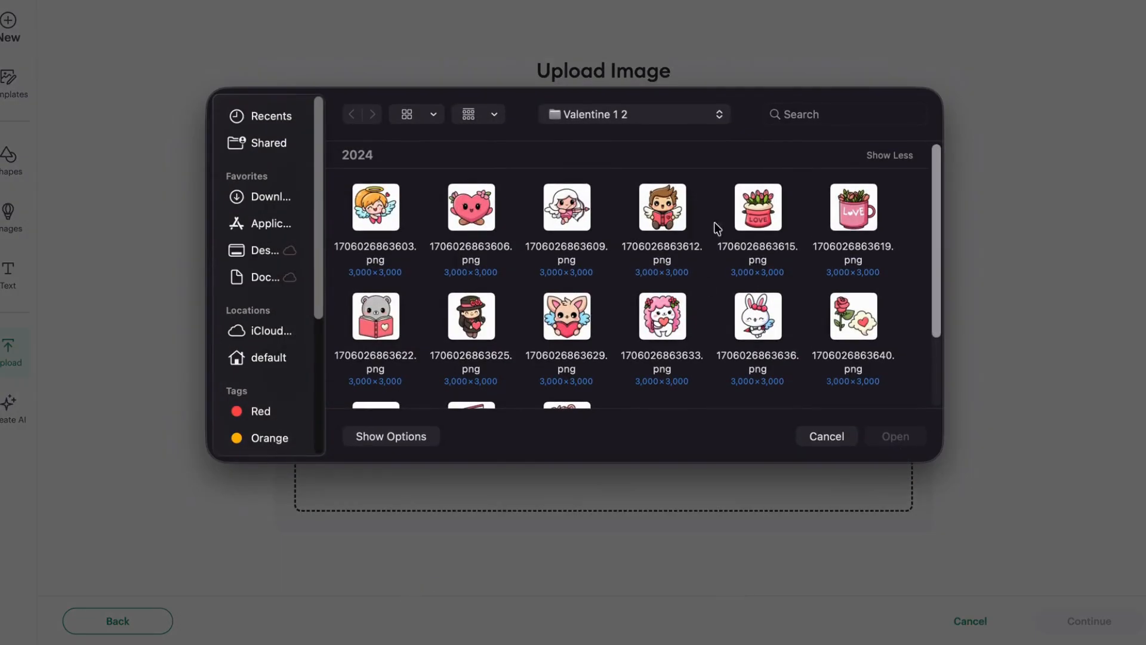
left_click(678, 218)
left_click(894, 437)
Upload the winged boy image as a Flat Graphic, keeping its background and default name unchanged.
left_click(1105, 619)
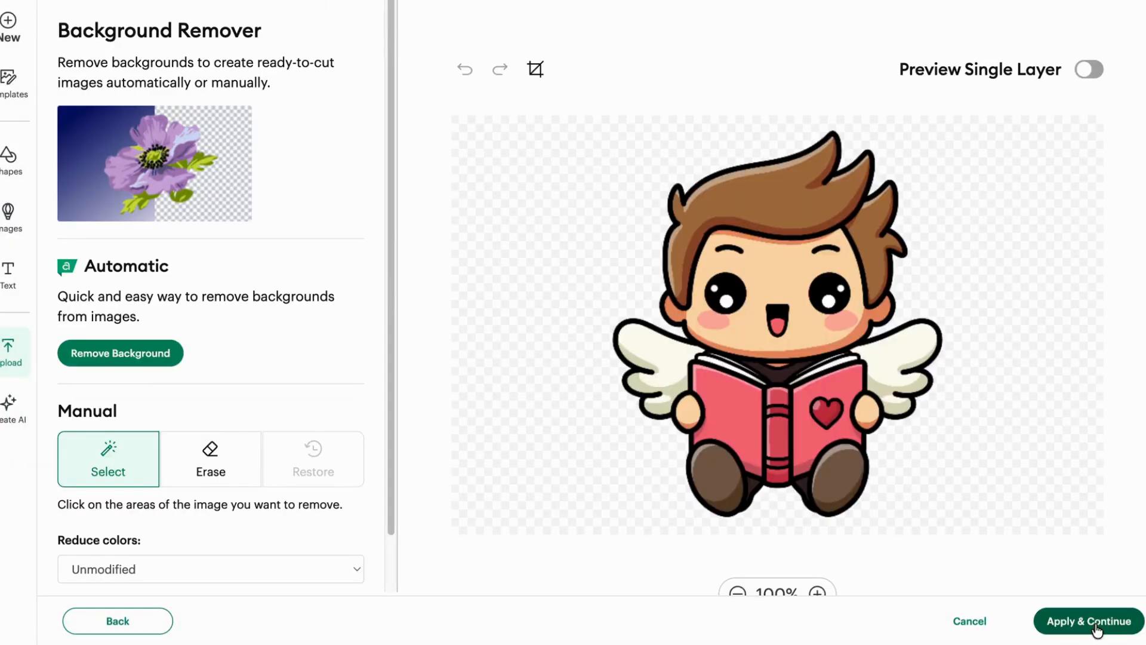
left_click(1103, 619)
left_click(929, 295)
left_click(1081, 620)
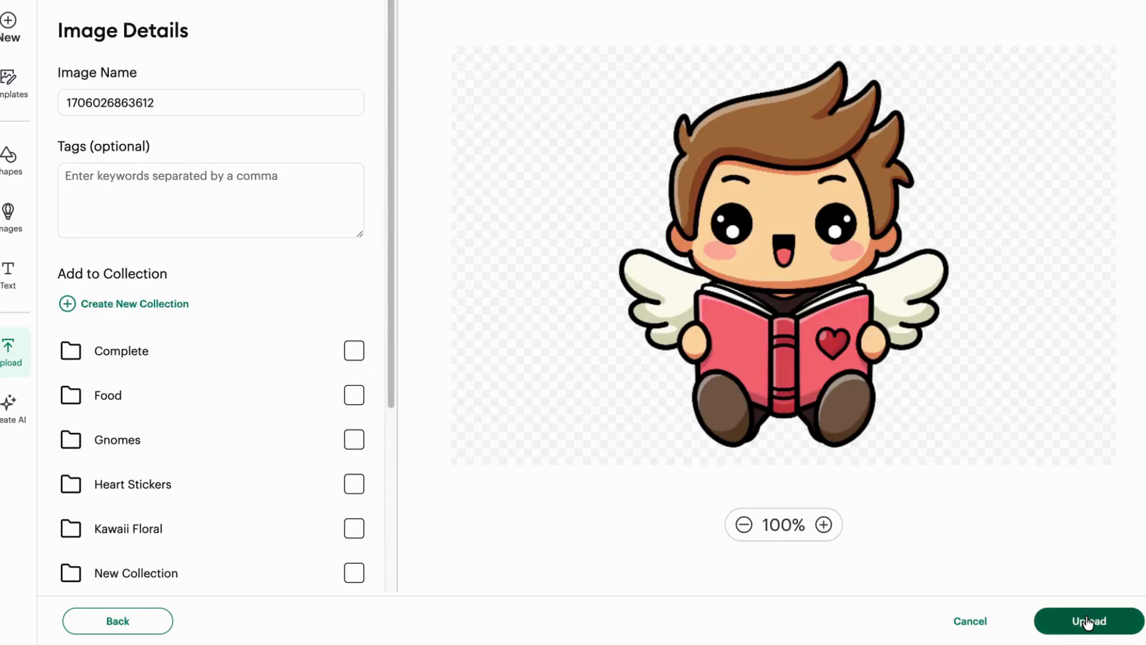
left_click(1092, 621)
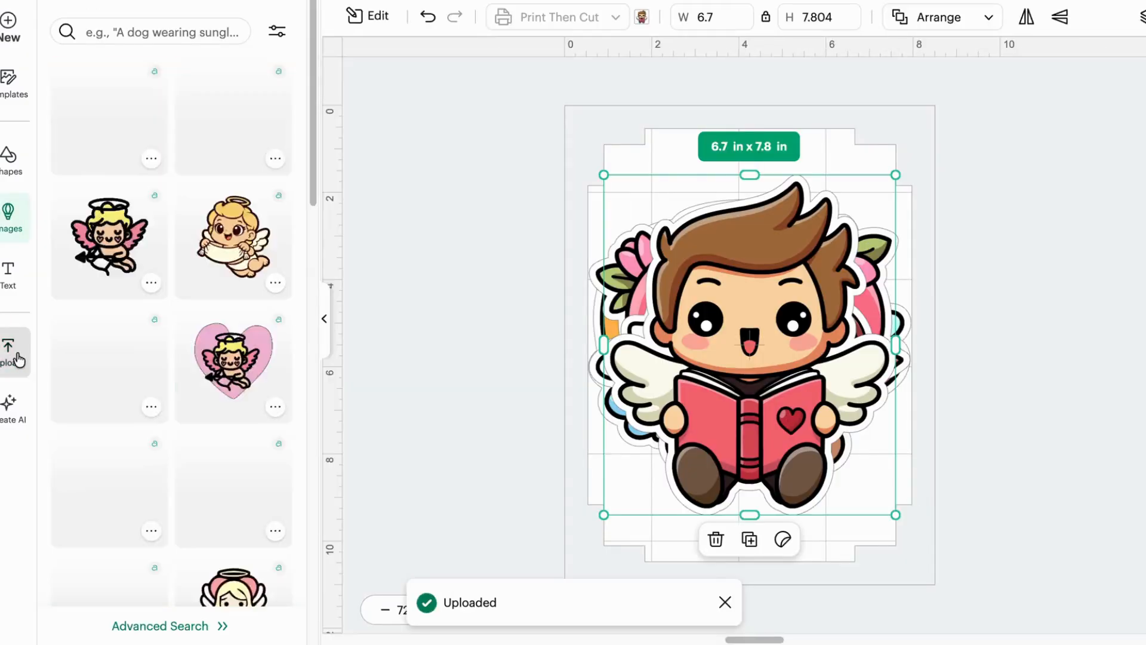
Choose the red LOVE pot with pink tulips as a new image upload.
left_click(12, 351)
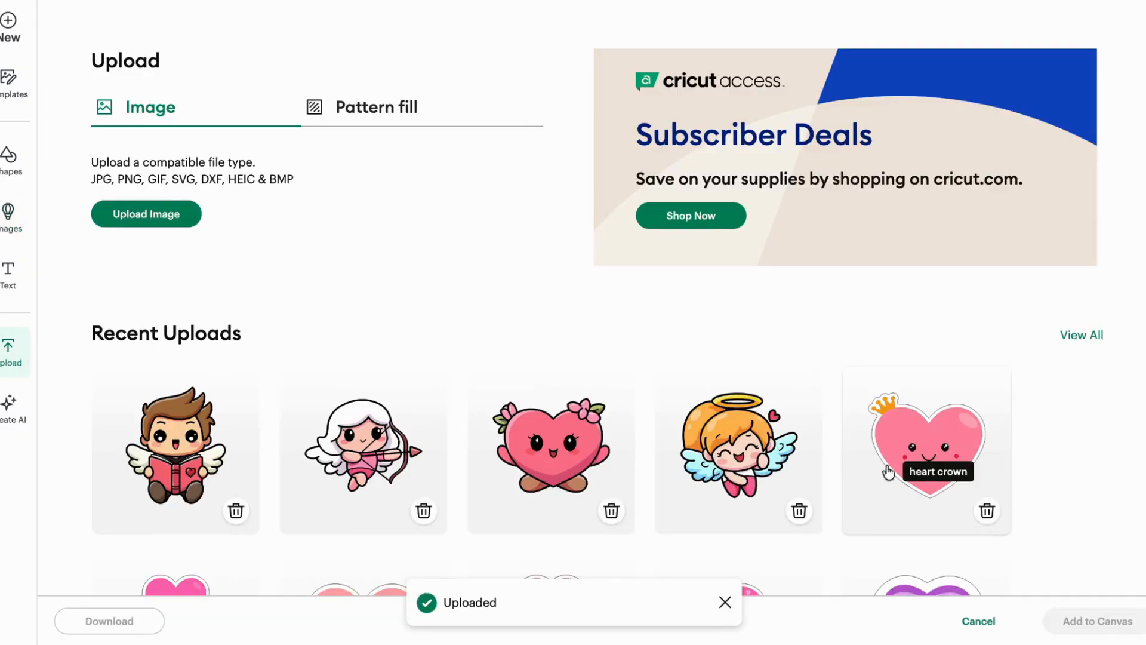
left_click(146, 213)
left_click(600, 370)
double_click(758, 207)
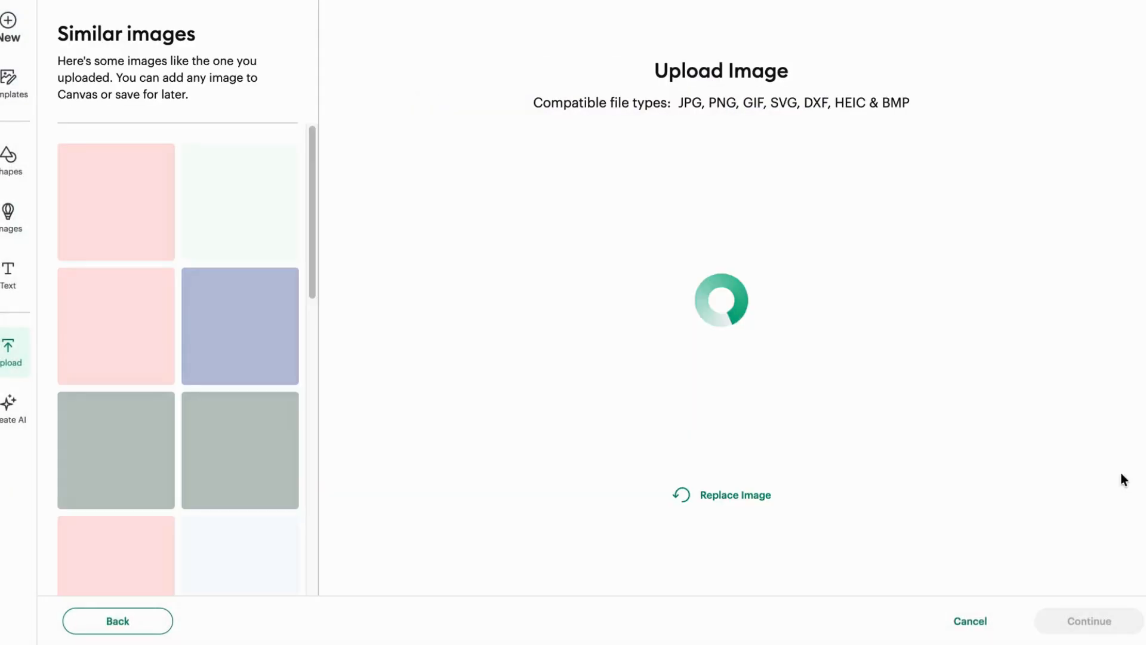
Upload the tulip pot image as a Flat Graphic, keeping its background and default name unchanged.
left_click(1112, 618)
left_click(1094, 620)
left_click(951, 427)
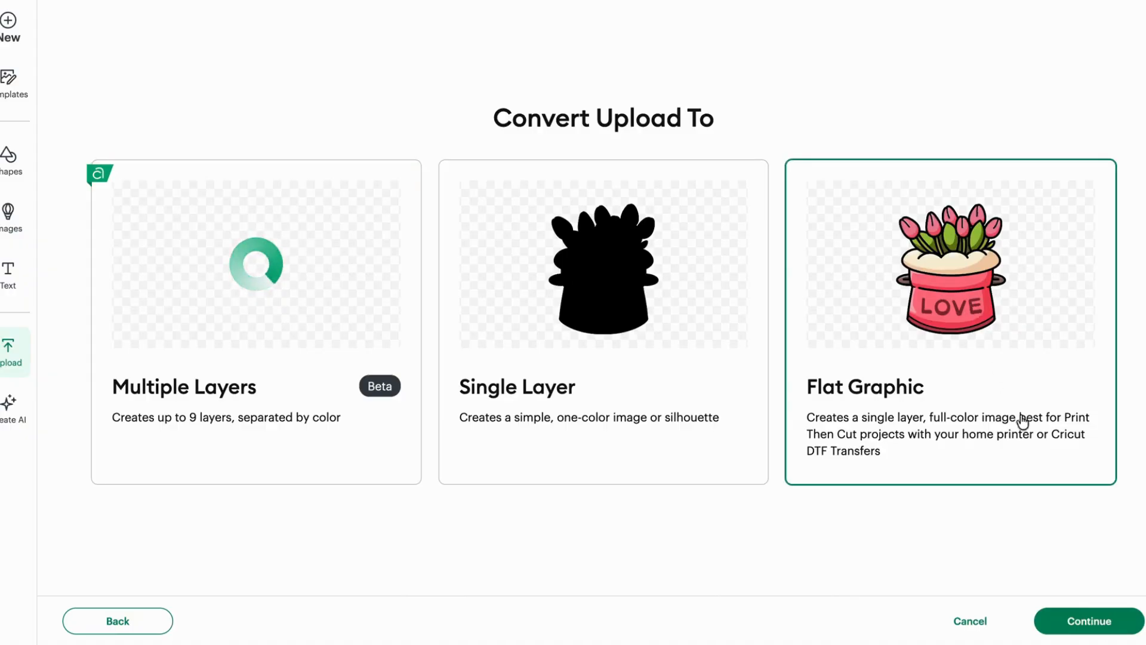
left_click(1080, 619)
left_click(1071, 624)
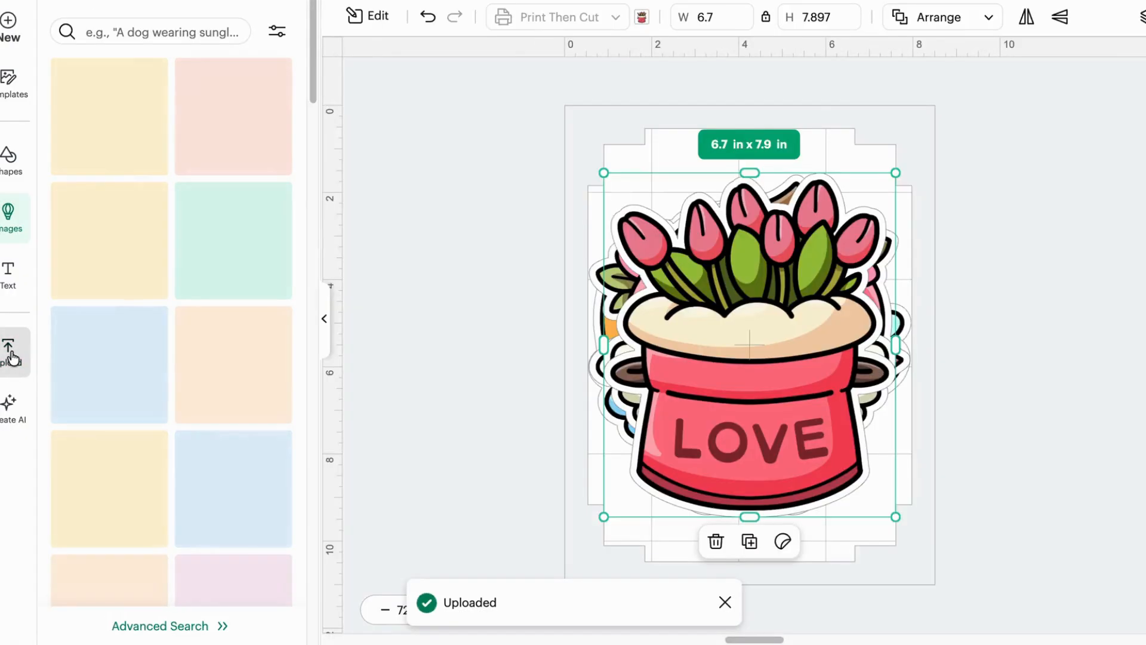
left_click(10, 353)
left_click(128, 213)
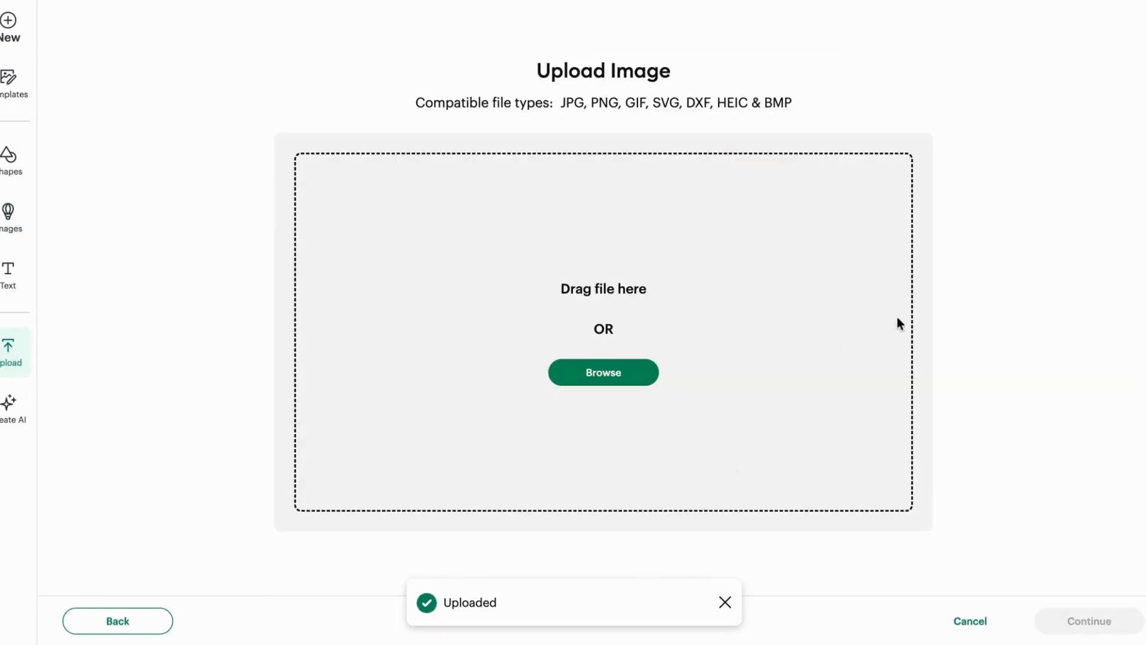
left_click(664, 372)
left_click(851, 202)
double_click(850, 201)
Upload the LOVE mug image as a Flat Graphic, keeping its background and default name unchanged.
left_click(1099, 620)
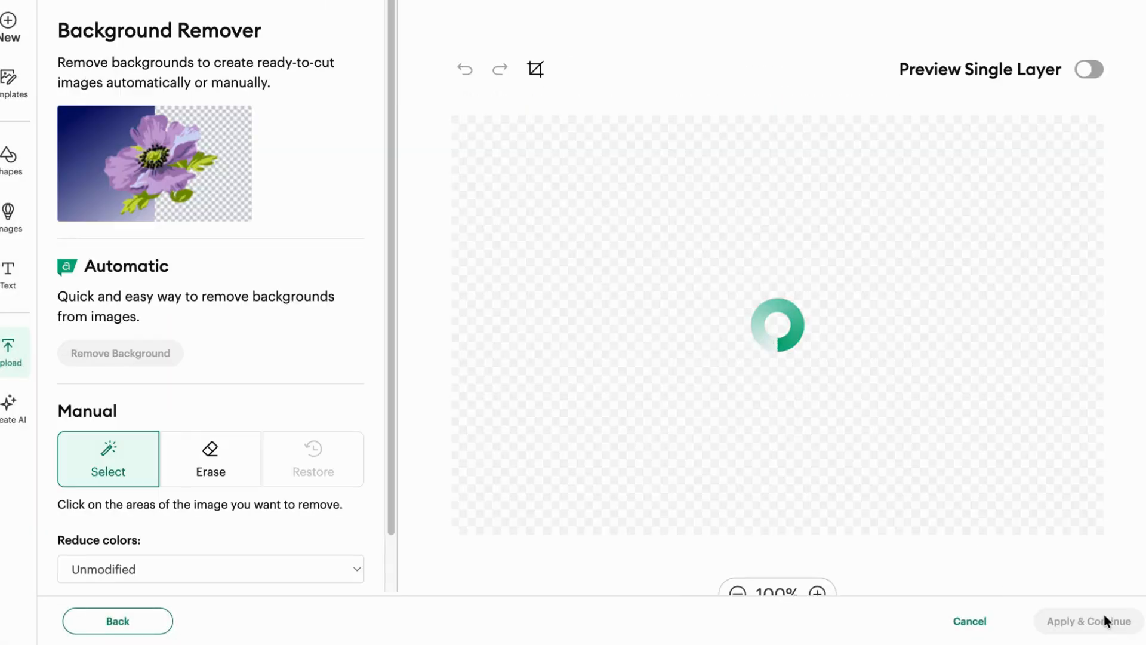
left_click(1094, 620)
left_click(1094, 621)
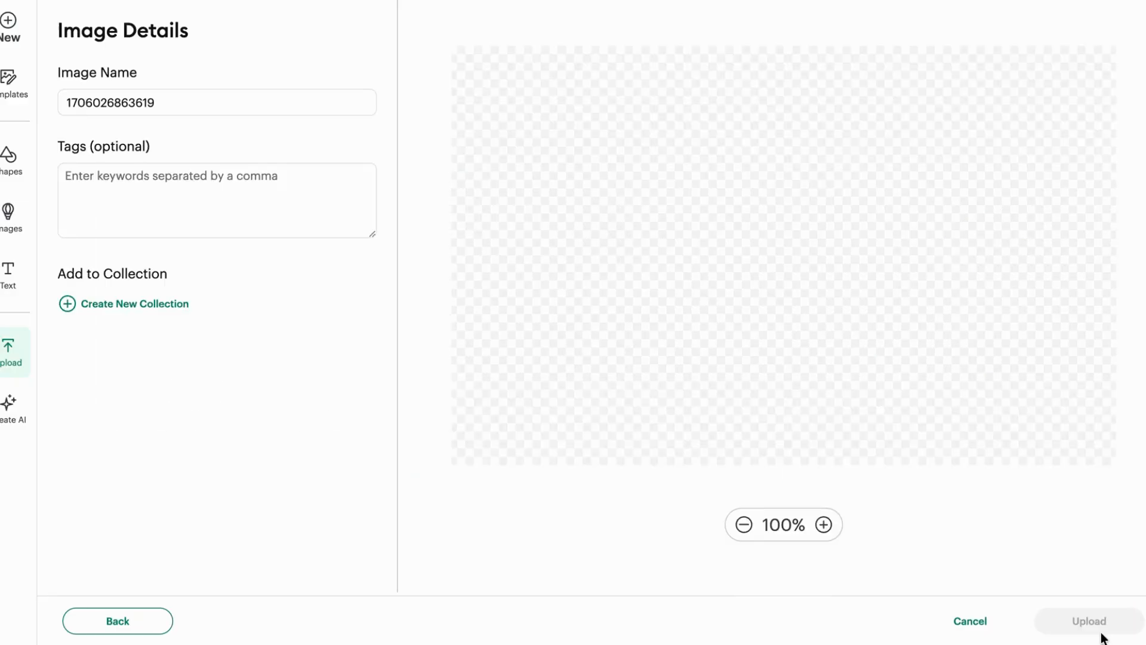
left_click(1090, 620)
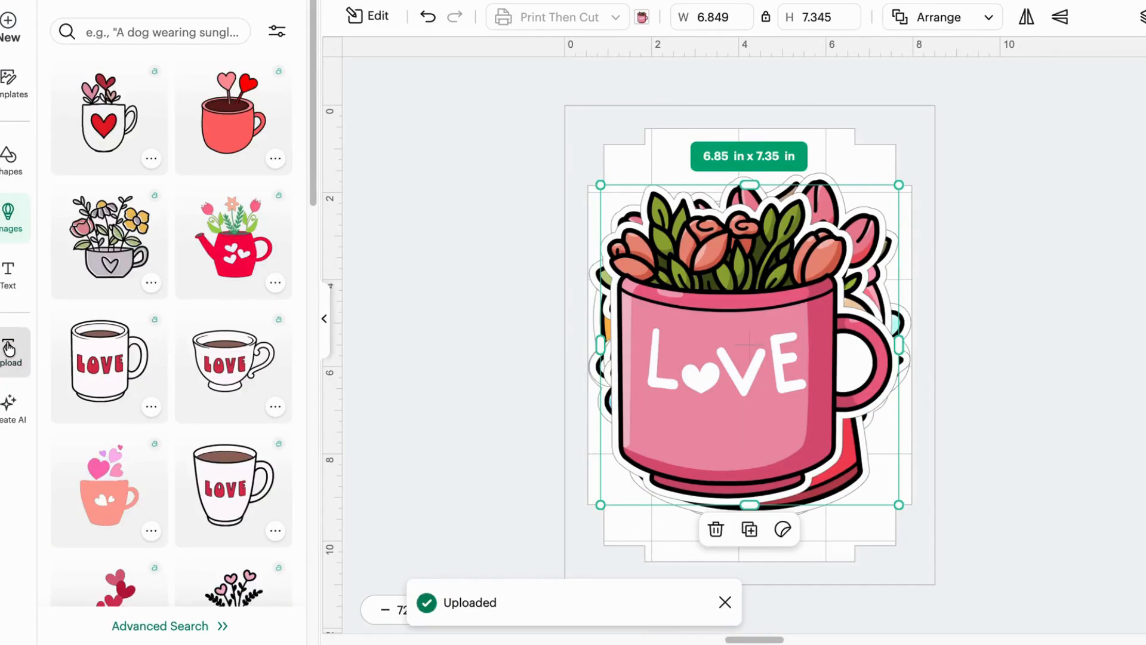
left_click(9, 349)
left_click(146, 213)
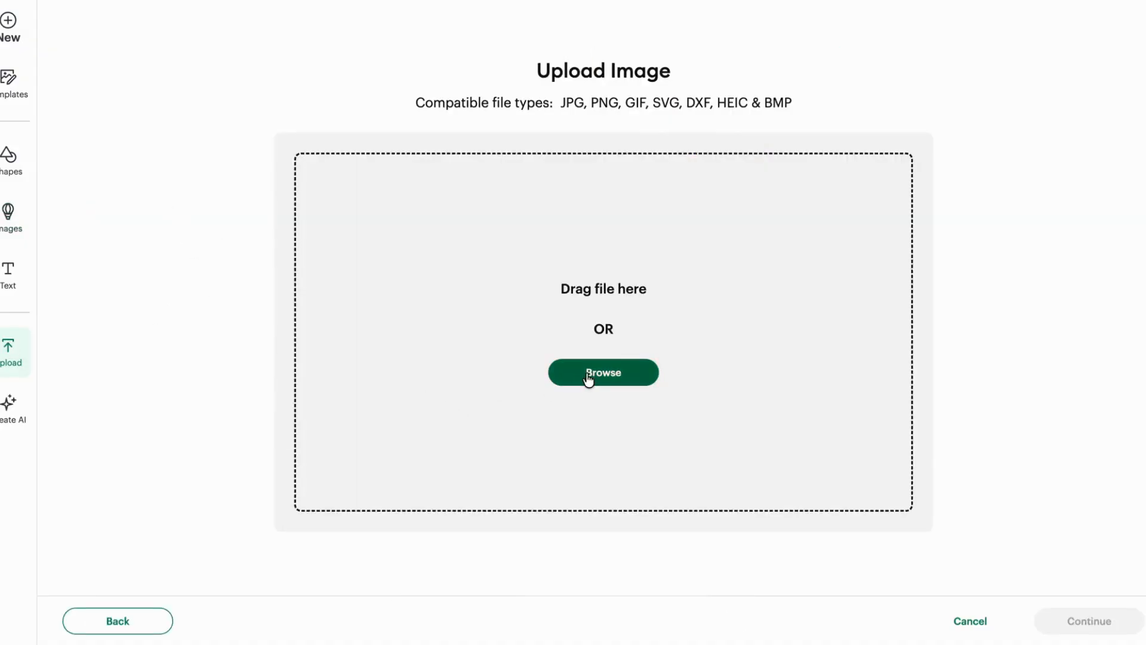
left_click(589, 376)
left_click(382, 322)
double_click(383, 322)
Upload the gray bear image as a Flat Graphic, keeping its background and default name unchanged.
left_click(1110, 621)
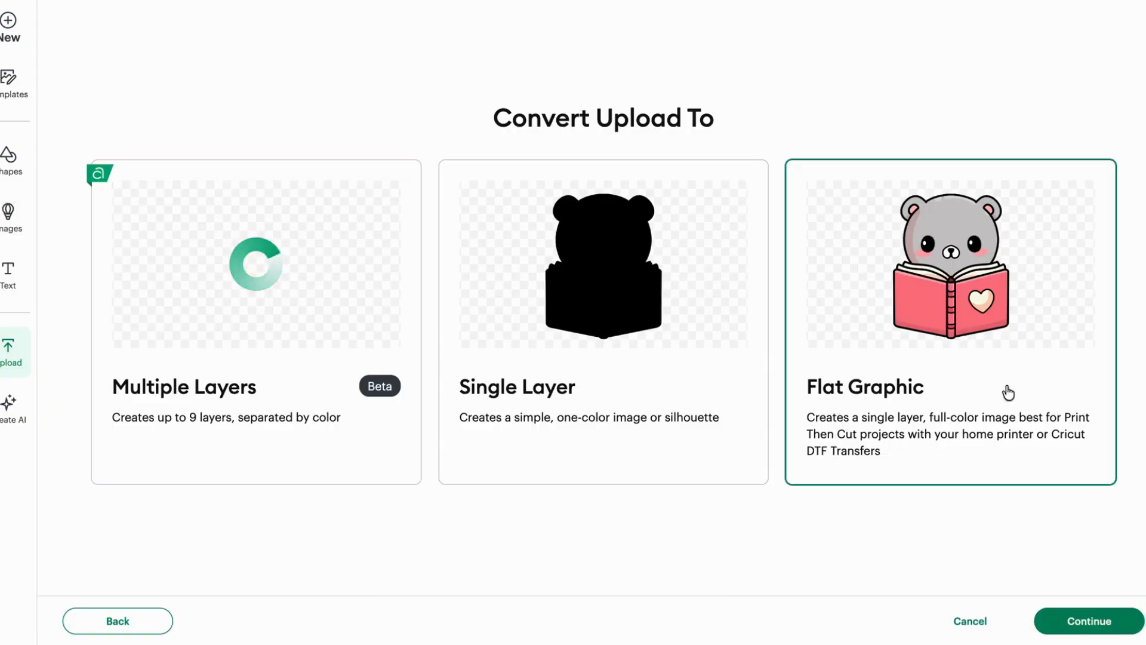
left_click(1091, 619)
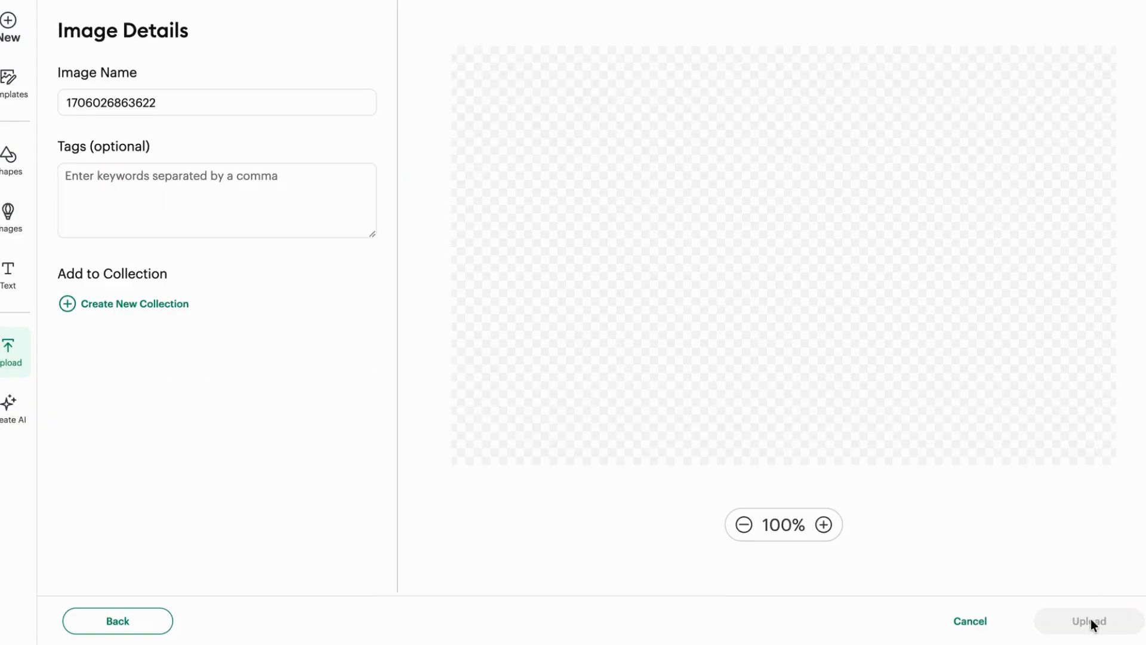
left_click(1090, 621)
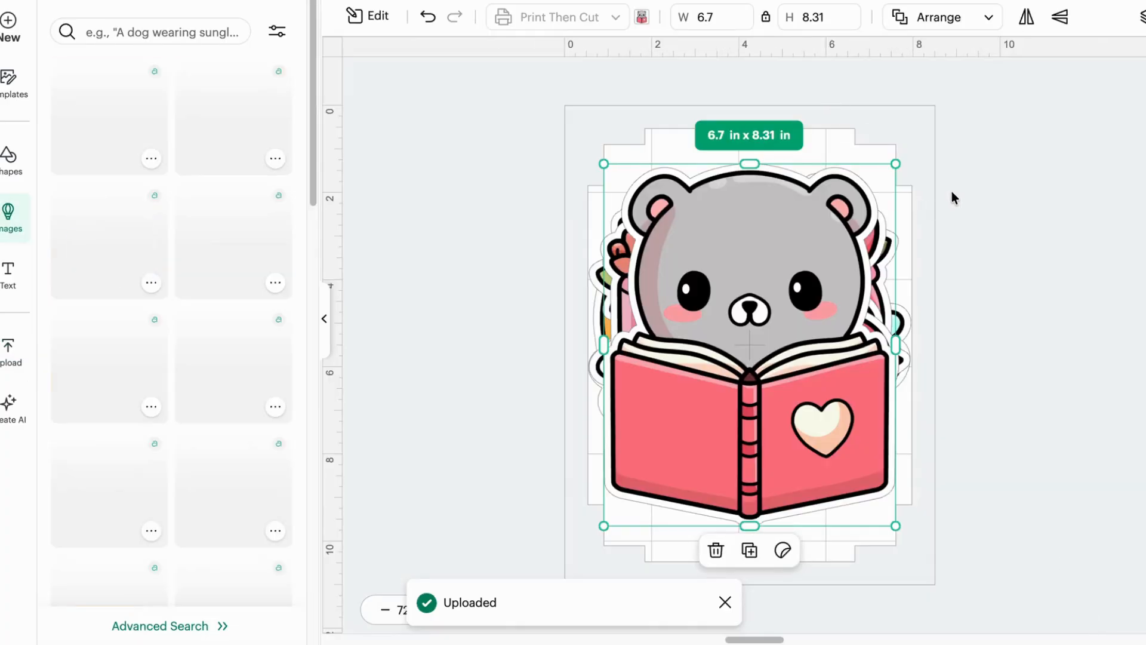
left_click(953, 192)
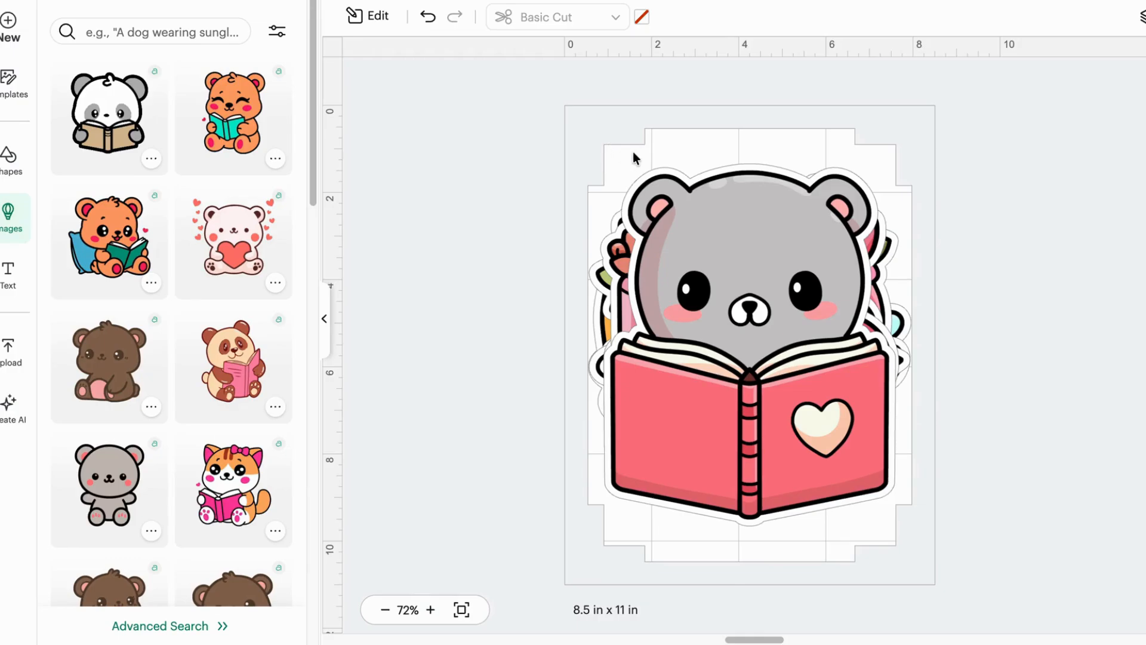
Scale all the stacked images down together proportionally, making the bear about 2.74 x 3.36 in.
left_click_drag(640, 147, 912, 525)
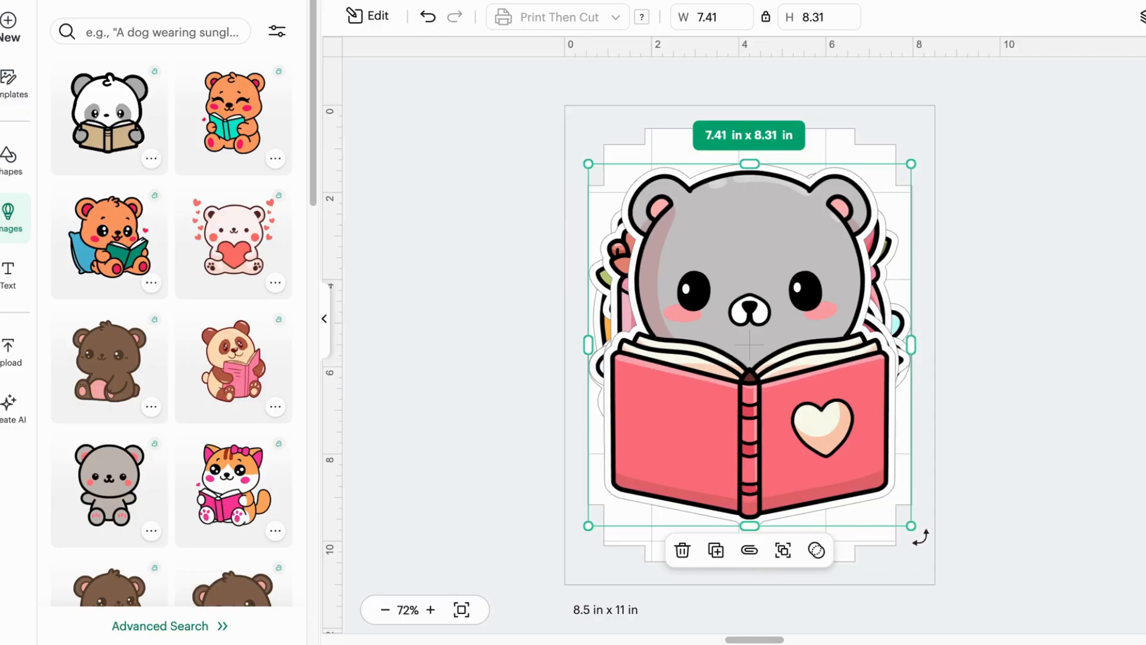
left_click_drag(911, 527, 717, 302)
left_click(861, 318)
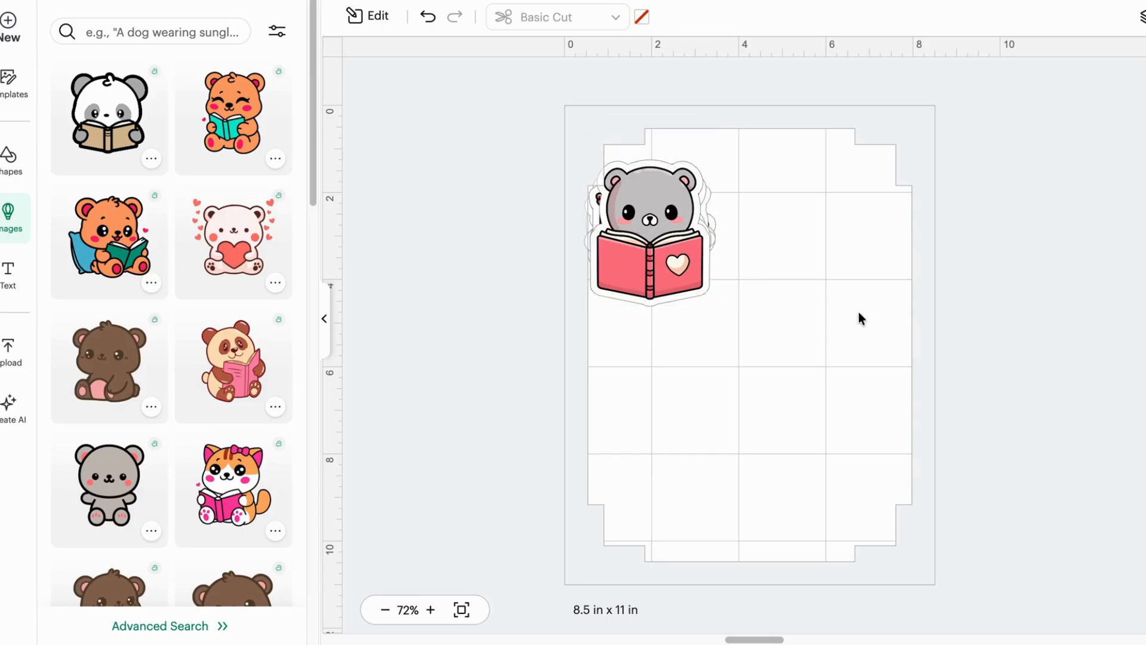
Spread the stacked stickers out across the page so each one can be reached separately.
left_click_drag(656, 238, 906, 433)
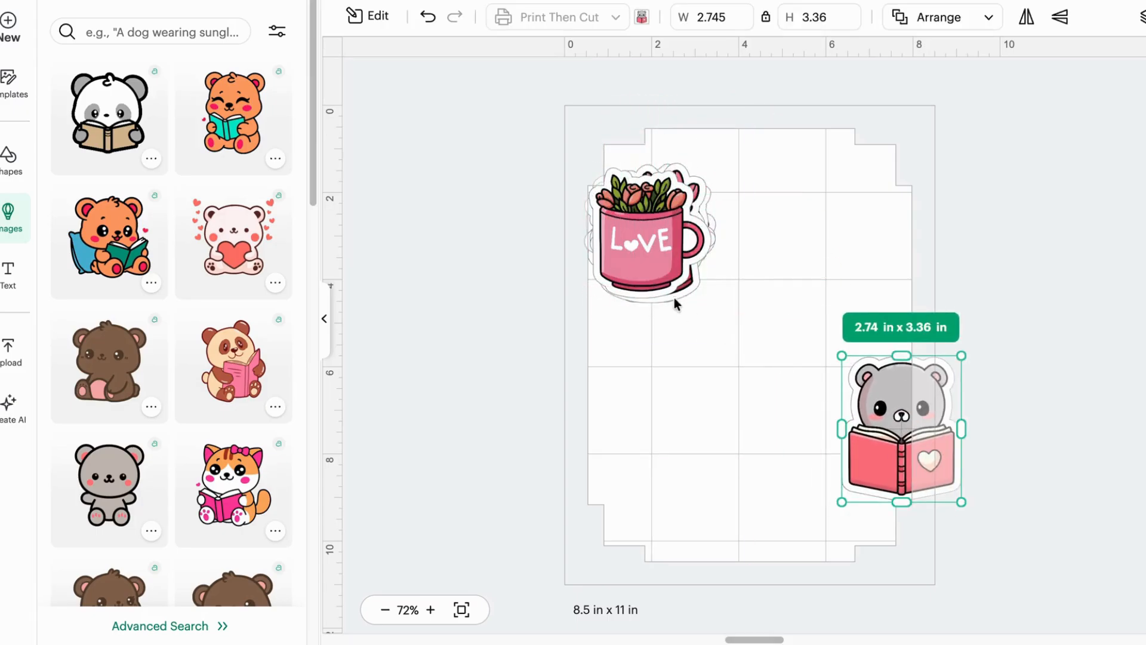
left_click_drag(679, 281, 779, 512)
left_click_drag(651, 257, 654, 451)
left_click_drag(684, 284, 650, 187)
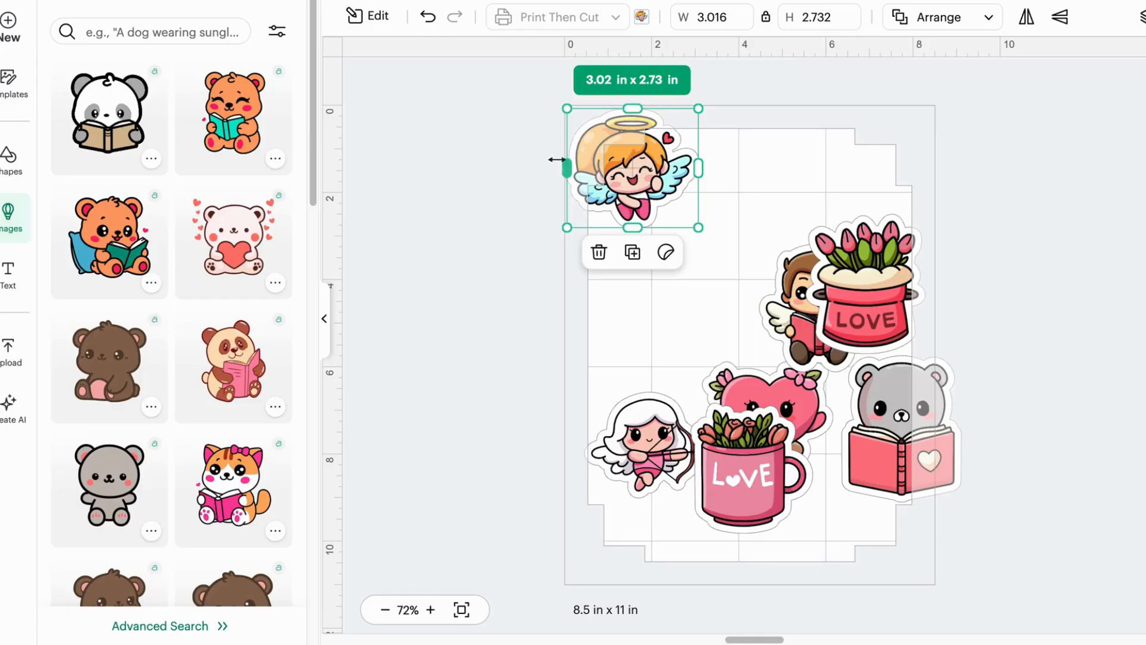
Place the haloed angel and the tulip pot side by side in the page's top row, with the LOVE mug below the angel.
left_click_drag(660, 191, 694, 220)
left_click_drag(858, 273, 800, 200)
left_click_drag(708, 408, 624, 306)
left_click(733, 518)
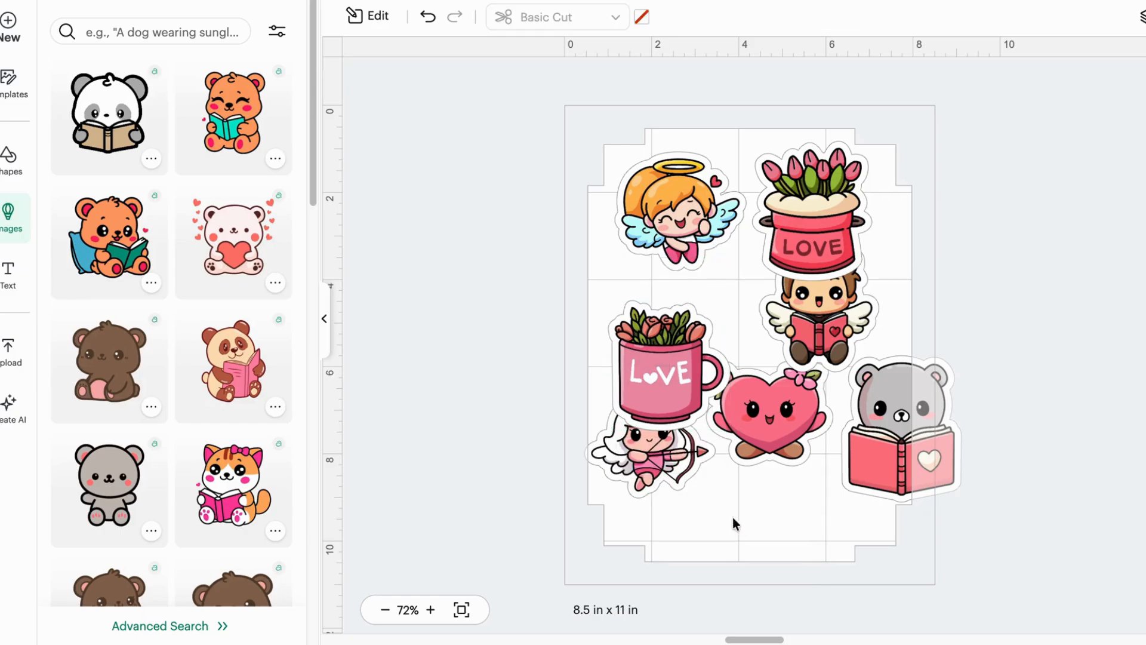
Lower the white-haired cupid and the heart character toward the page's bottom edge and raise the LOVE mug slightly.
left_click_drag(673, 472, 716, 553)
left_click_drag(675, 349, 668, 329)
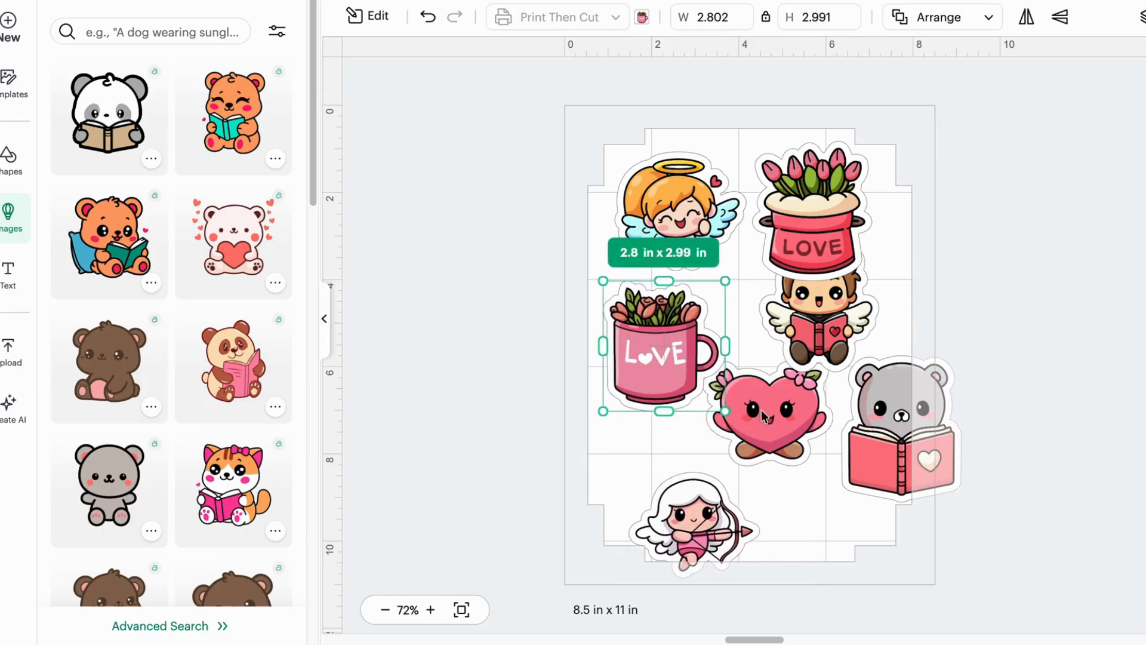
left_click_drag(762, 410, 789, 482)
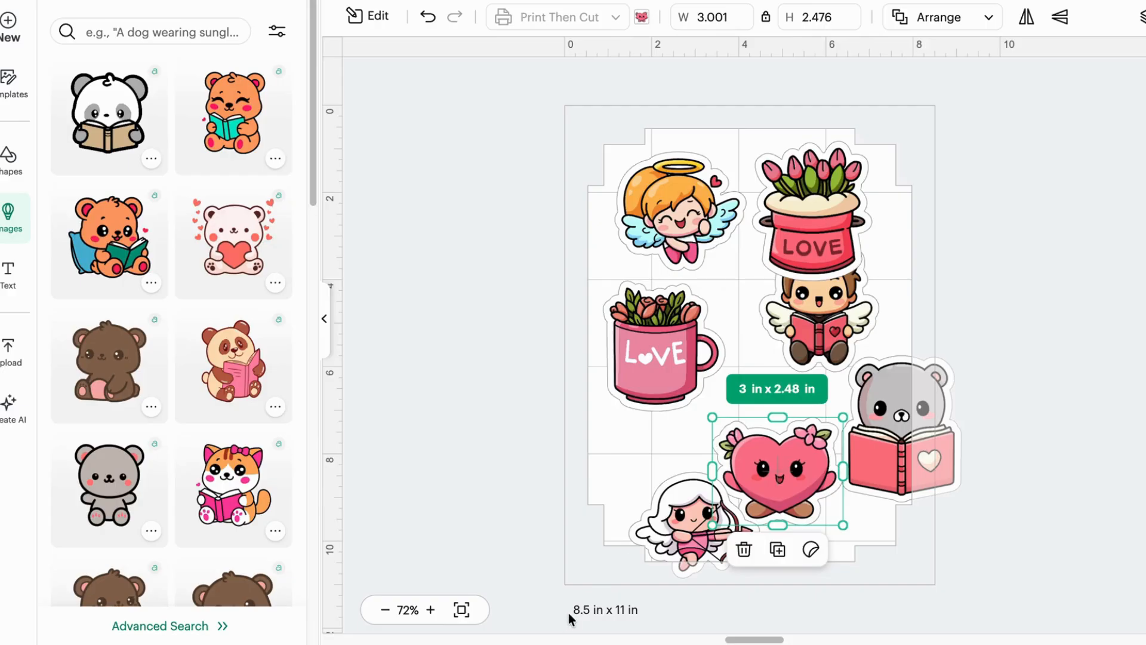
left_click(615, 616)
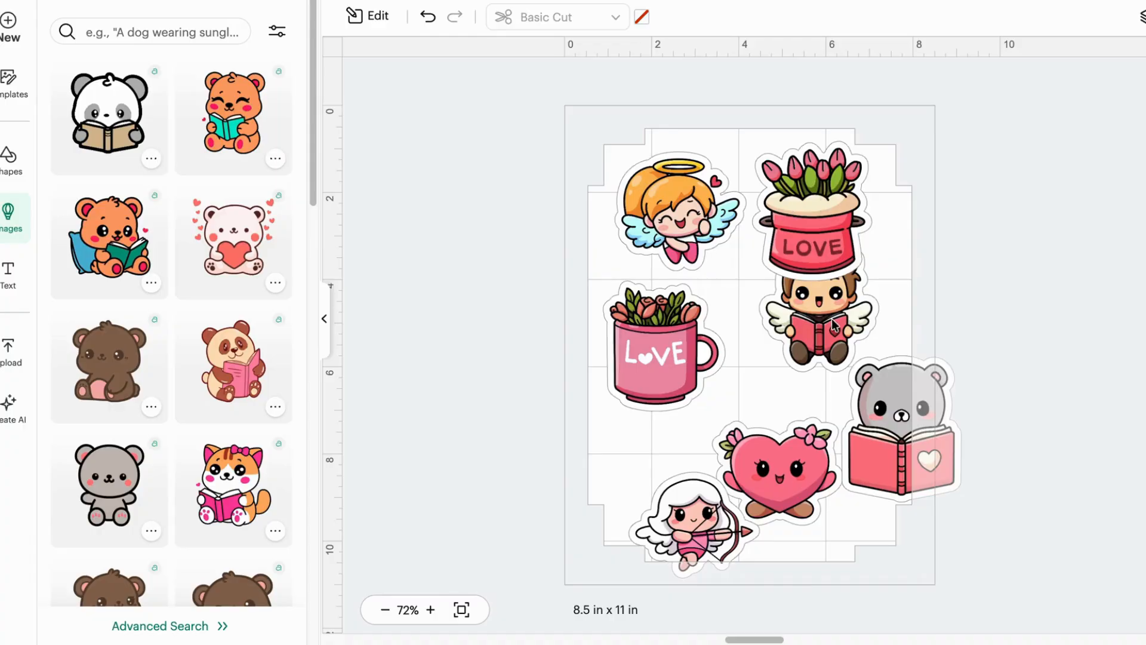
Place the winged boy below the tulip pot and the cupid below the mug, moving the bear and heart toward the page's right edge.
left_click_drag(834, 325, 804, 358)
left_click_drag(902, 418, 981, 503)
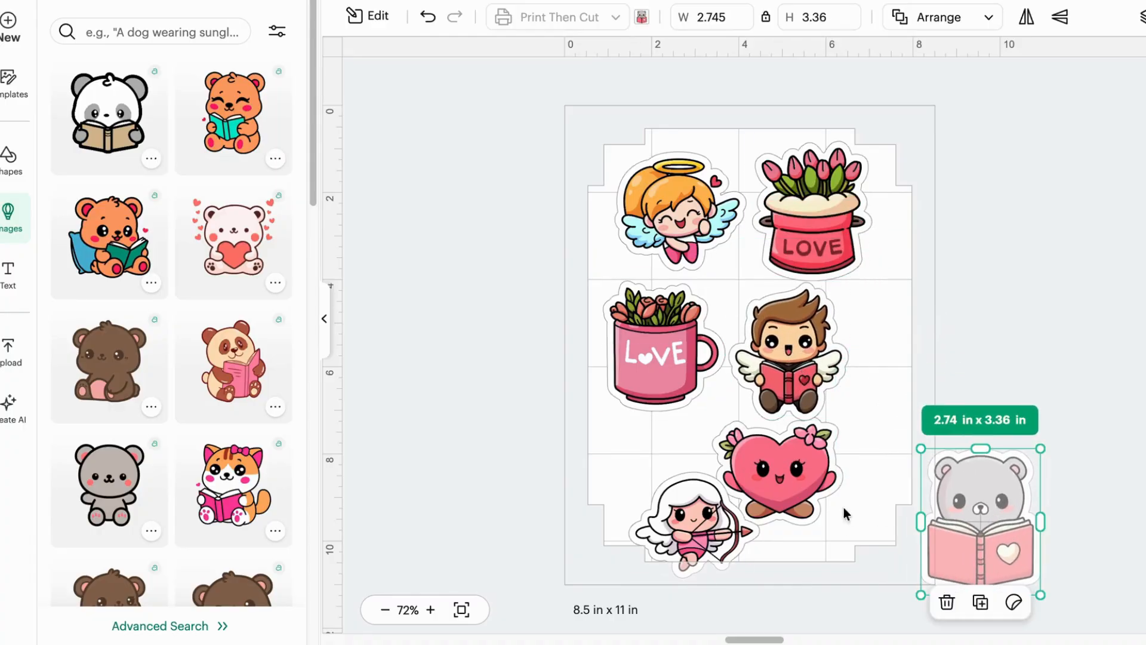
left_click_drag(844, 513, 984, 544)
left_click_drag(701, 477, 701, 442)
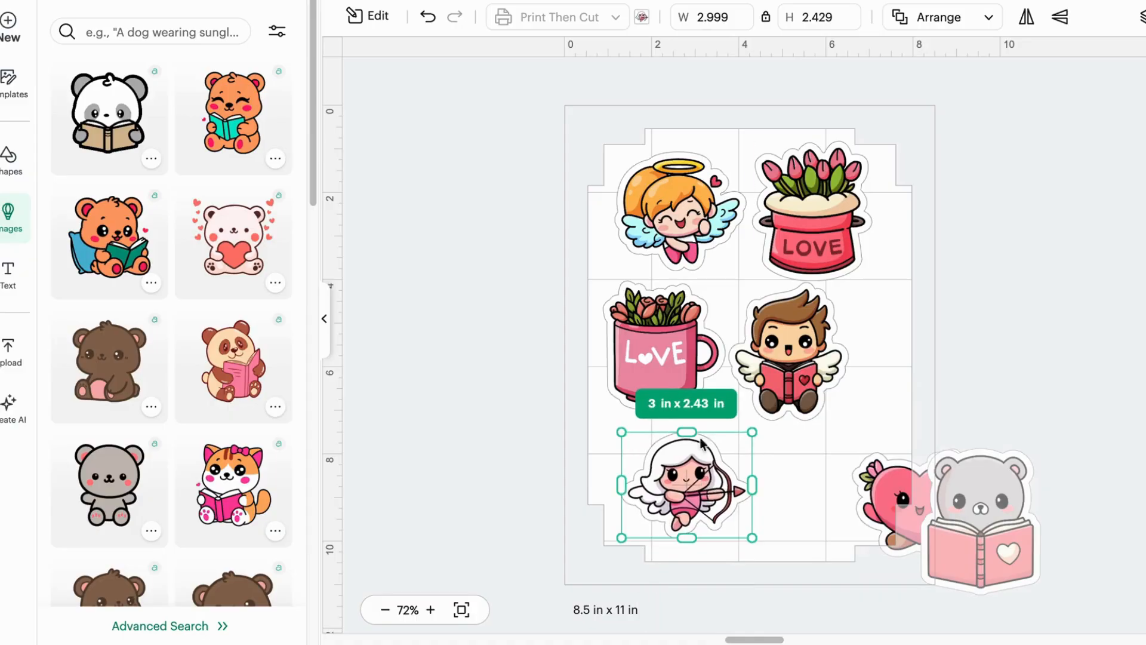
Shrink the haloed angel to about 2.76 x 2.5 in and reposition it in the page's upper-left area.
left_click(670, 255)
left_click_drag(747, 271, 735, 259)
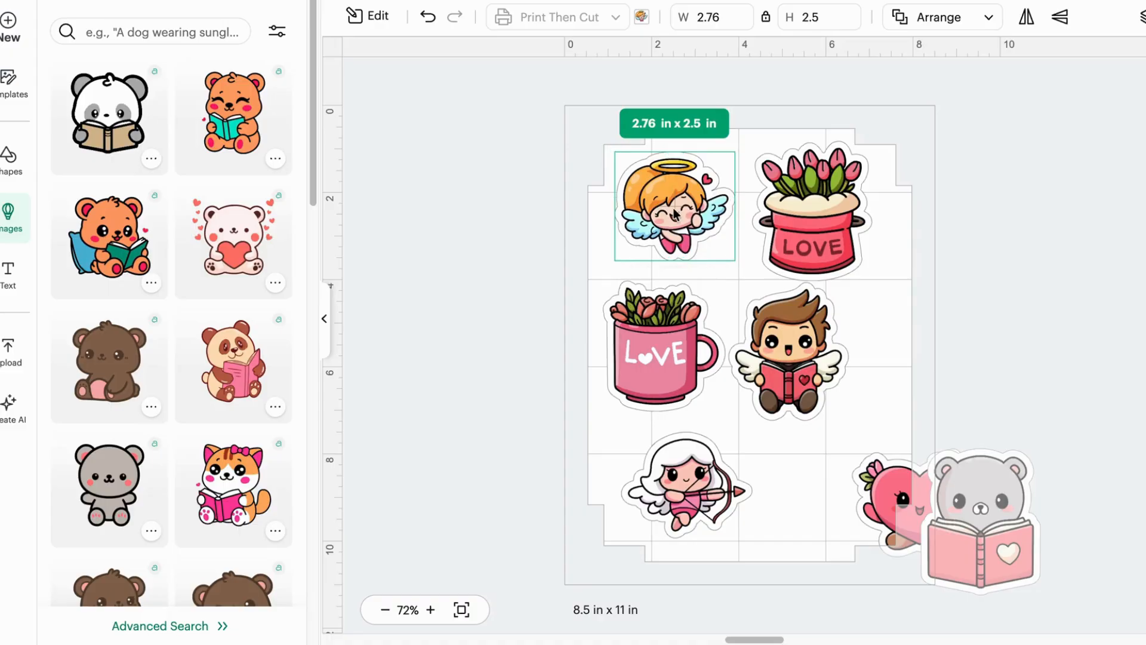
left_click_drag(677, 215, 682, 209)
Shrink the tulip pot slightly and nudge it within the top row beside the angel.
left_click(797, 223)
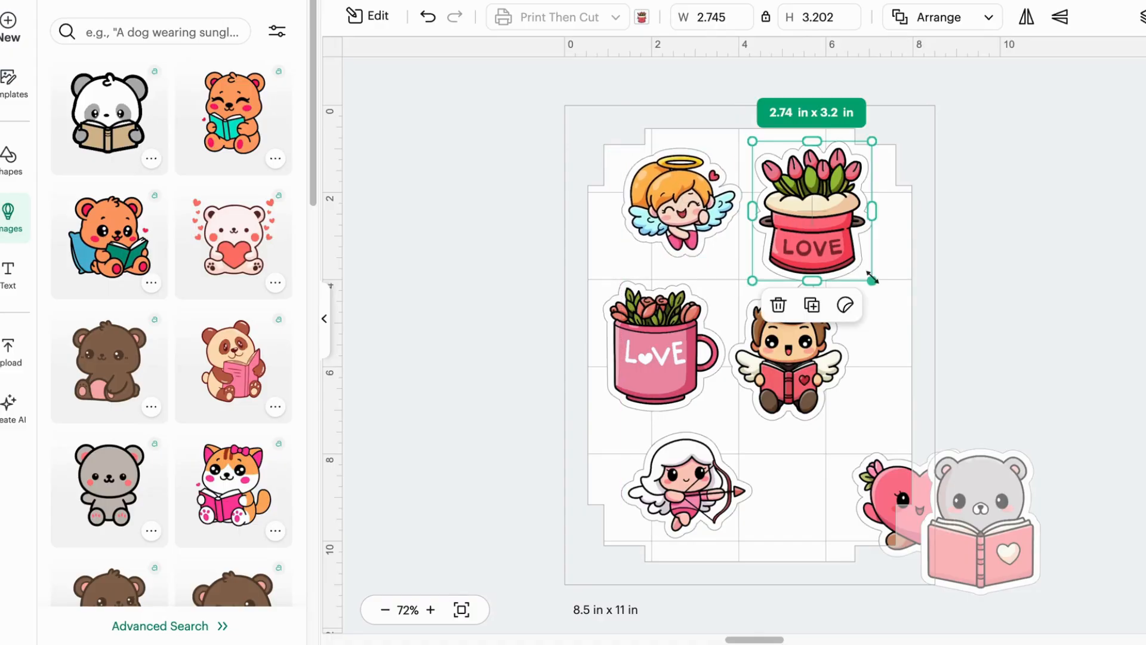
left_click_drag(872, 280, 862, 268)
left_click_drag(820, 234, 826, 236)
Rotate the winged boy 90° clockwise and position him below the tulip pot inside the printable area.
left_click_drag(759, 351, 806, 353)
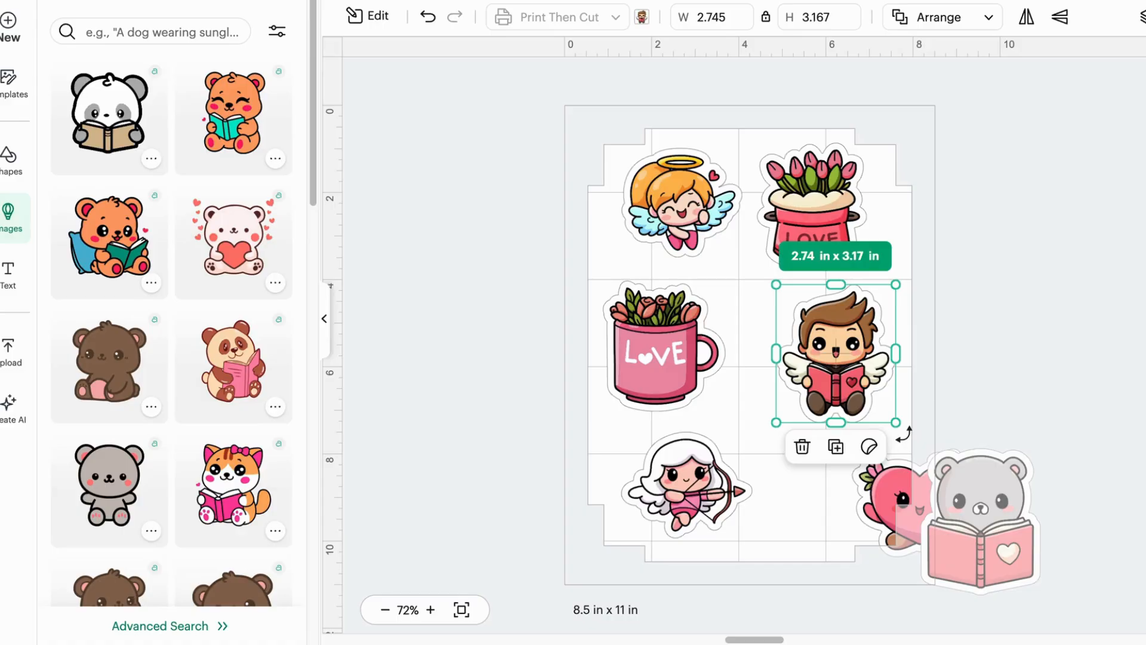
mouse_move(905, 434)
left_mouse_down()
mouse_move(854, 458)
mouse_move(811, 455)
mouse_move(773, 433)
mouse_move(829, 450)
mouse_move(943, 450)
mouse_move(922, 429)
left_mouse_up()
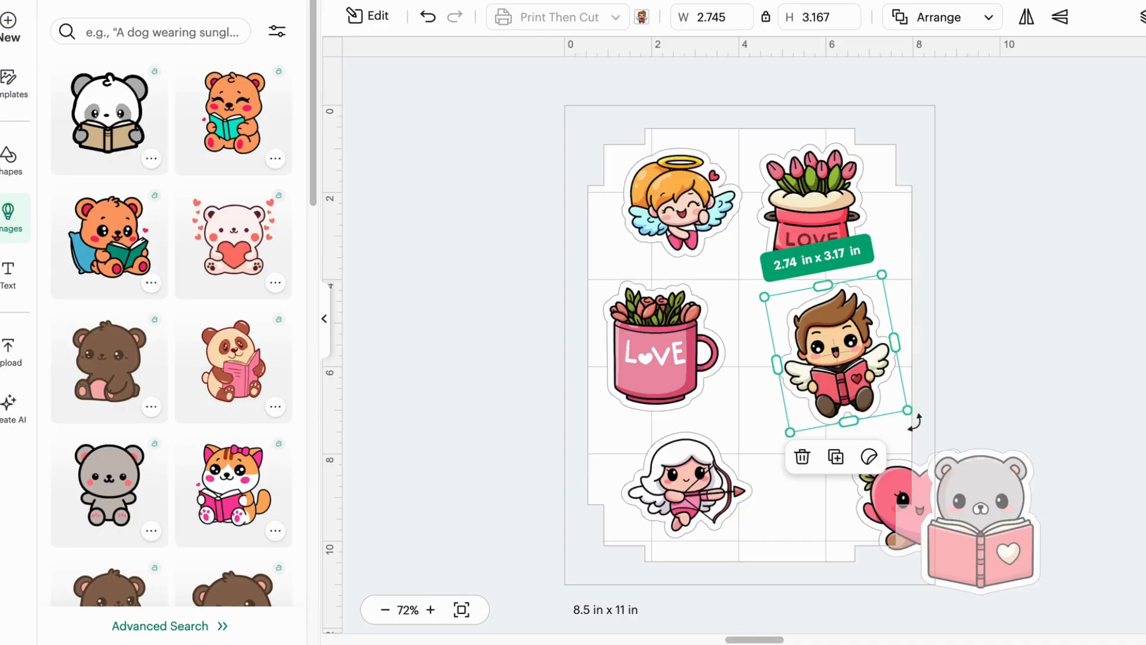
left_click_drag(916, 418, 770, 405)
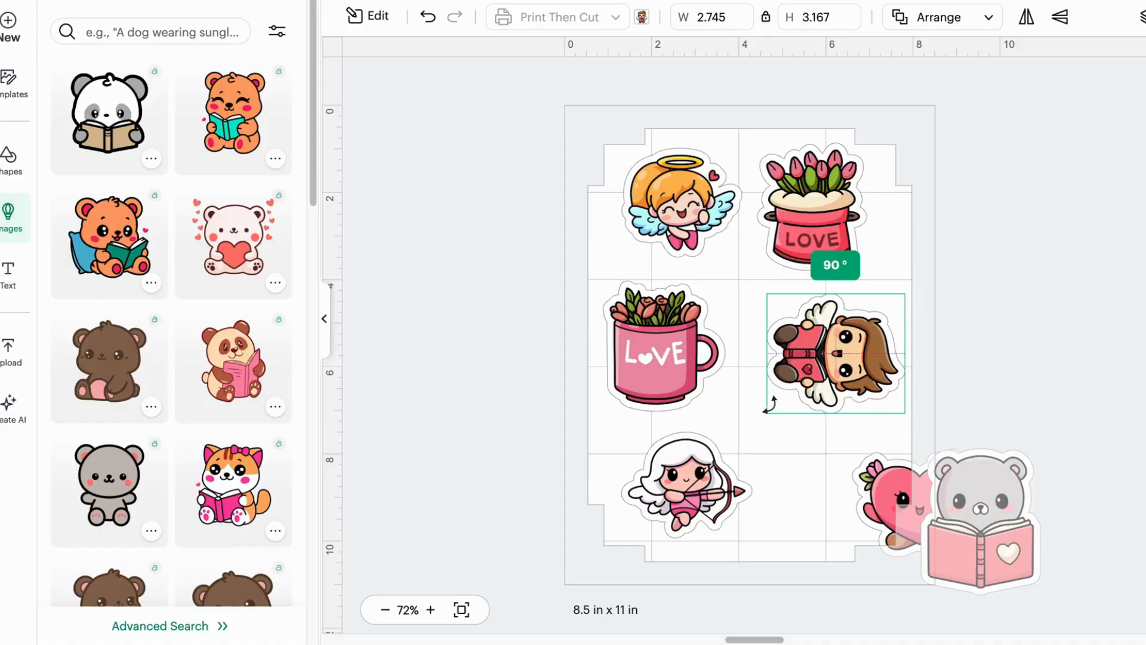
left_click_drag(848, 358, 832, 328)
left_click(967, 366)
left_click(740, 280)
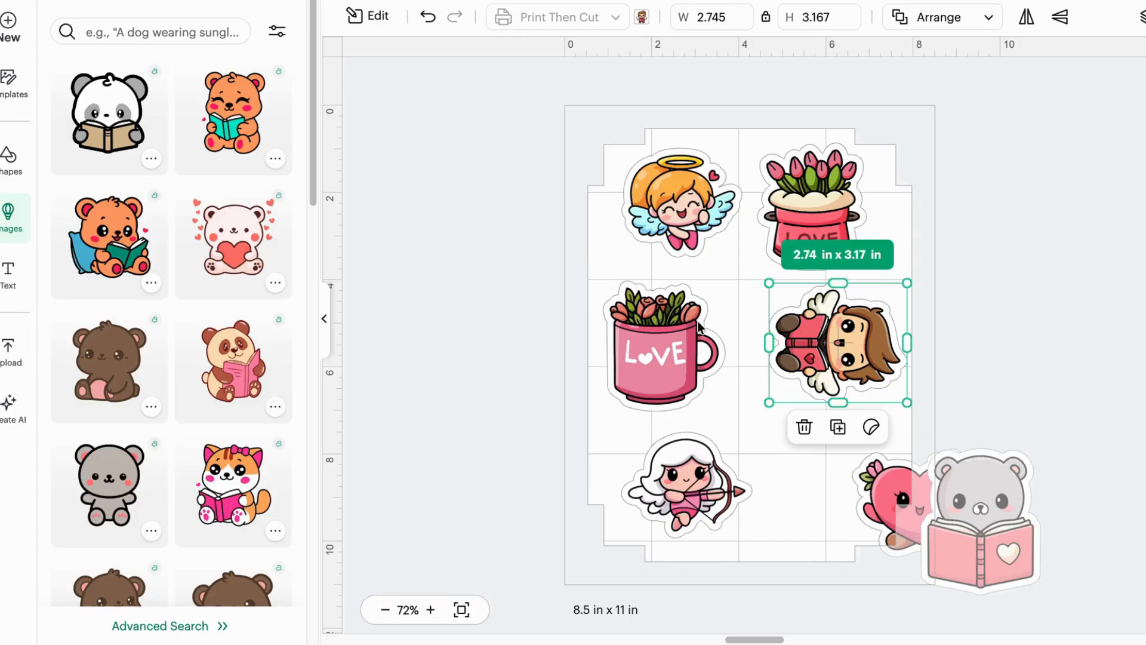
Rotate the LOVE mug a quarter turn clockwise and position it below the angel beside the winged boy.
left_click_drag(683, 336, 687, 320)
left_click(814, 447)
left_click(716, 357)
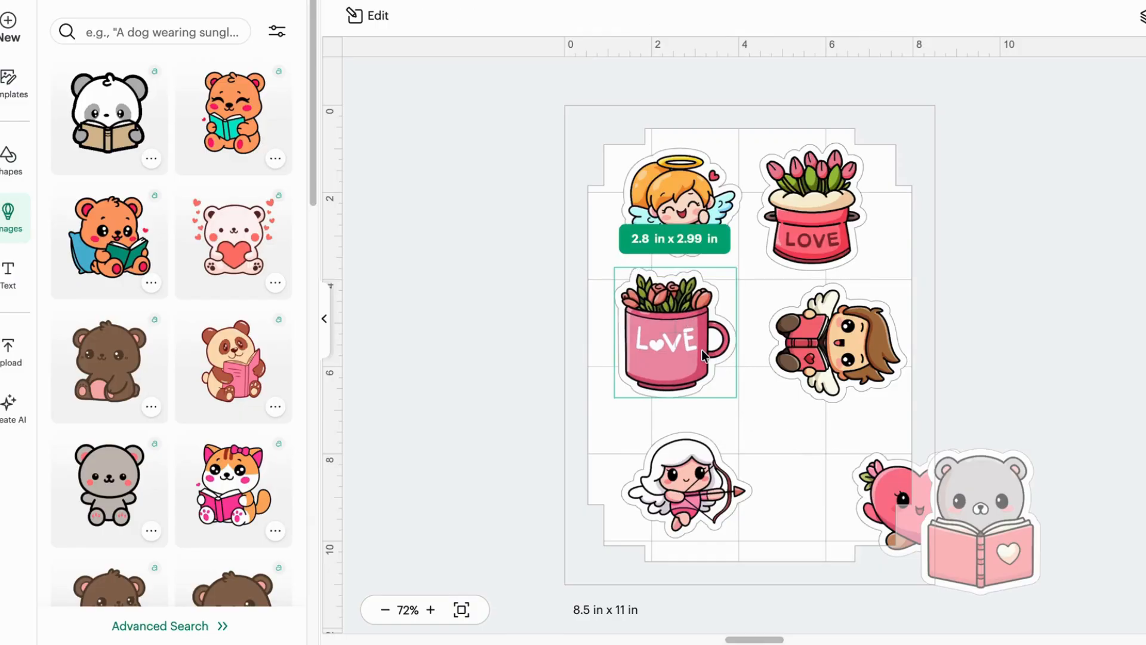
left_click_drag(743, 406, 609, 384)
left_click_drag(665, 329, 667, 326)
left_click(823, 459)
Place the cupid and the heart character side by side in the bottom row and delete the gray bear.
mouse_move(711, 488)
left_mouse_down()
mouse_move(685, 455)
mouse_move(698, 470)
left_mouse_up()
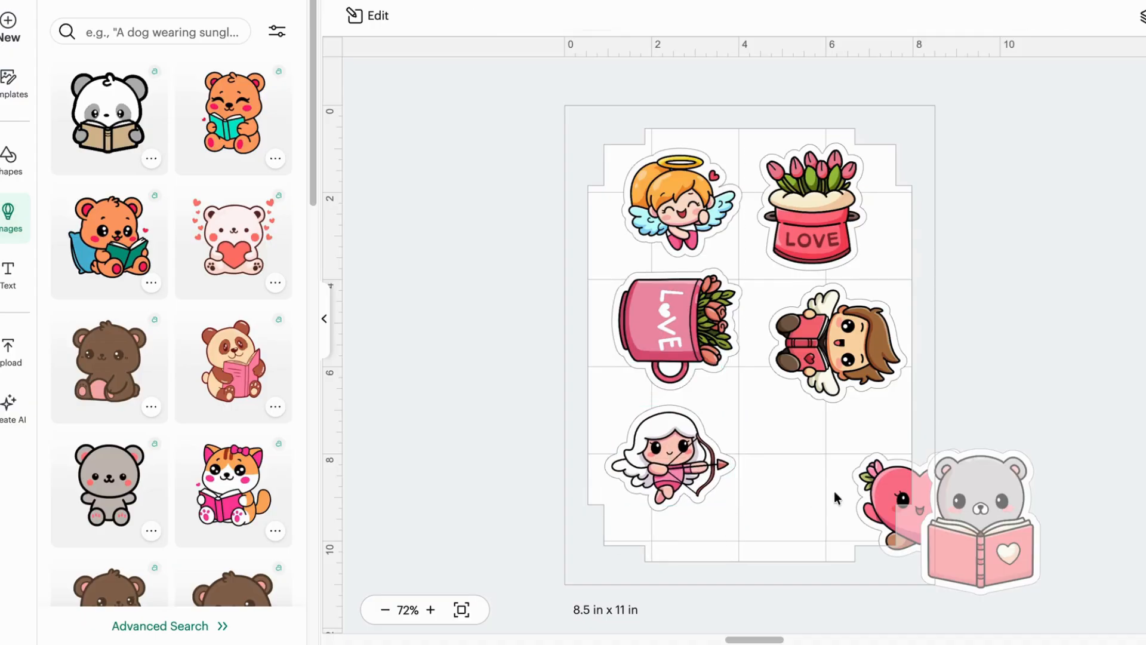
left_click_drag(886, 496, 835, 485)
left_click_drag(979, 534, 1028, 414)
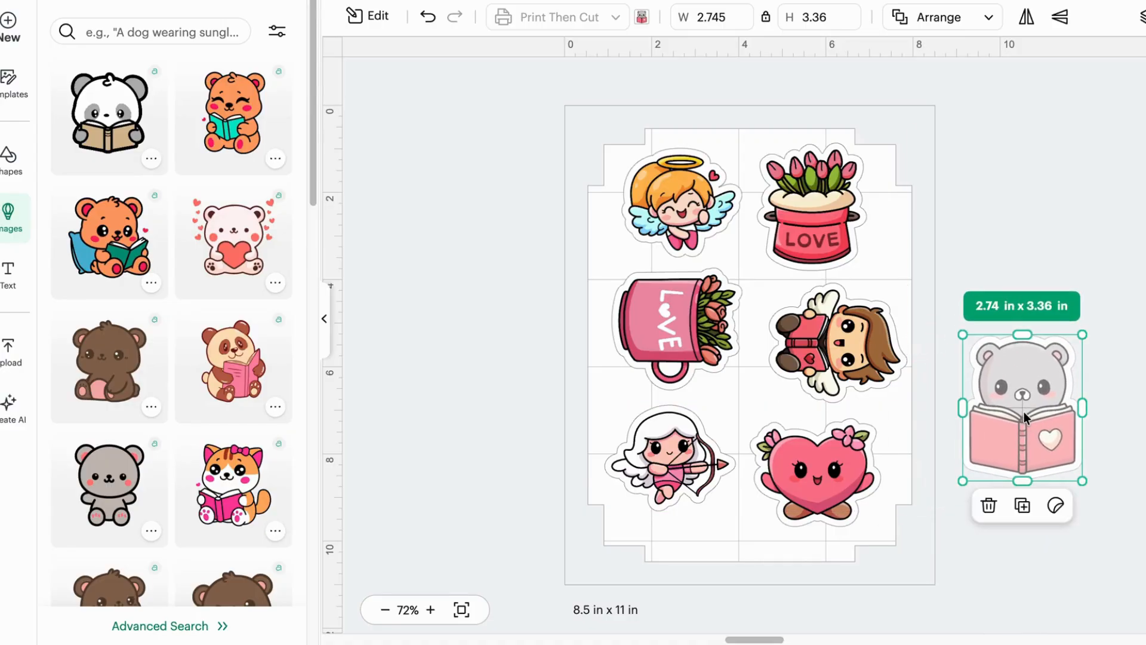
key("Delete")
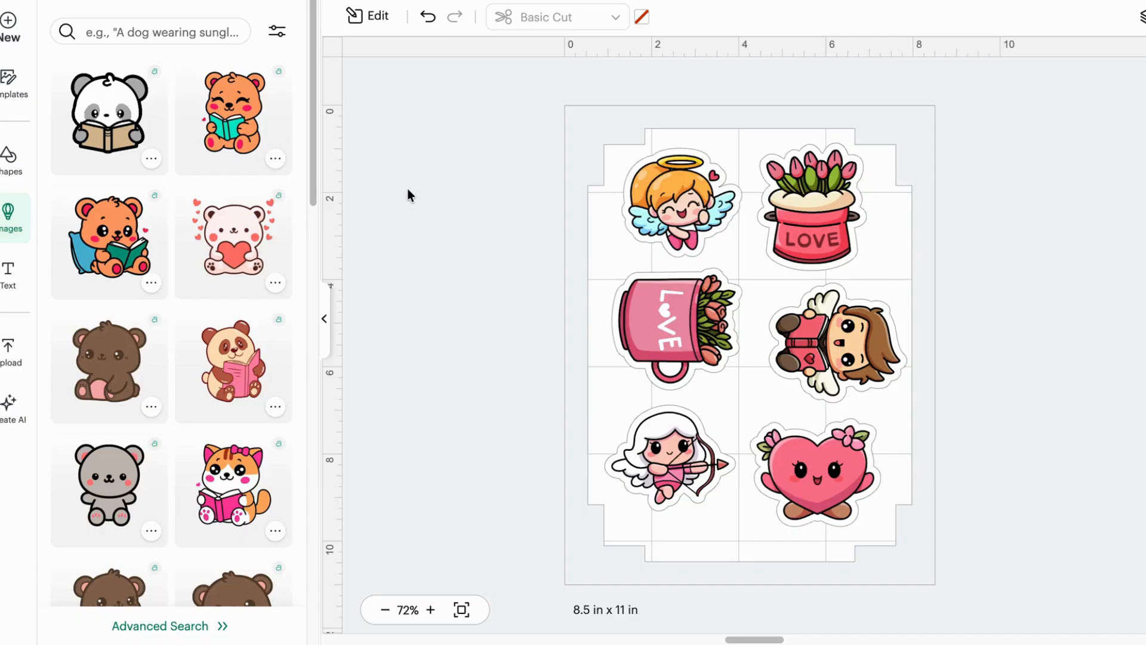
Switch the angel's Sticker effect to Die Cut and turn its border off.
scroll(409, 190, "left", 1)
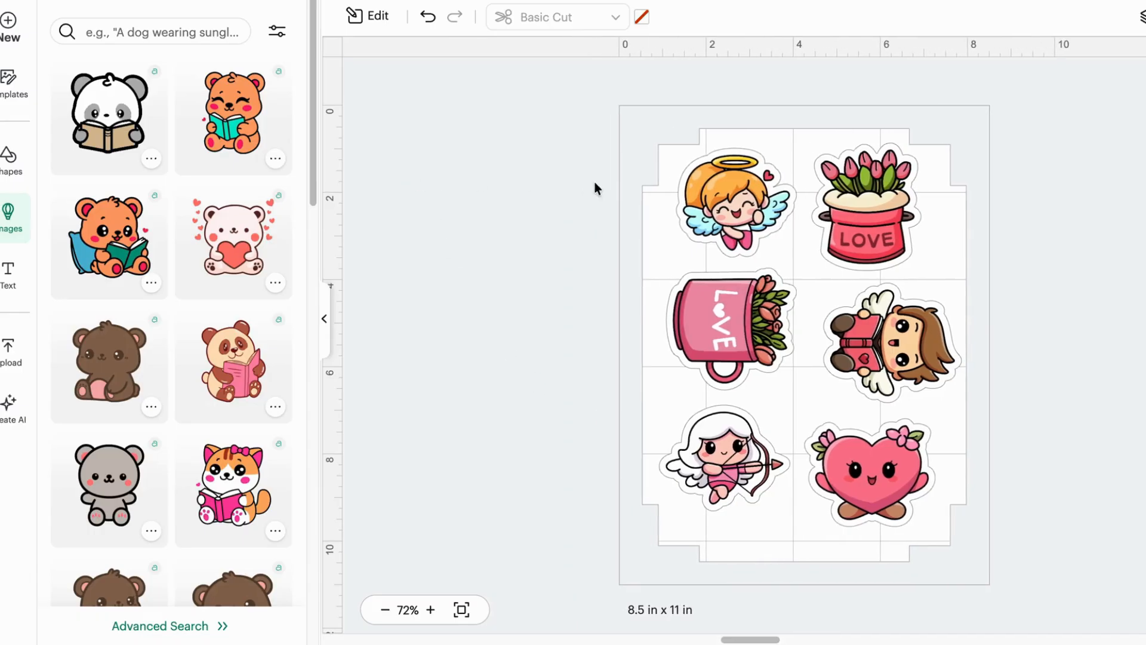
left_click(730, 173)
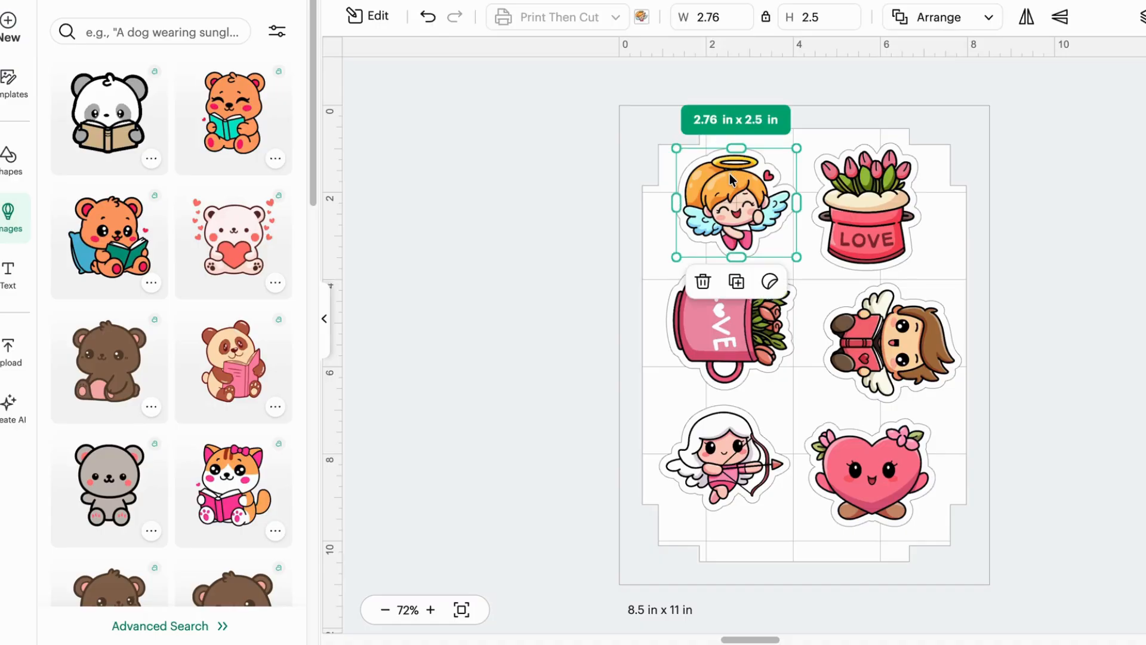
left_click(373, 22)
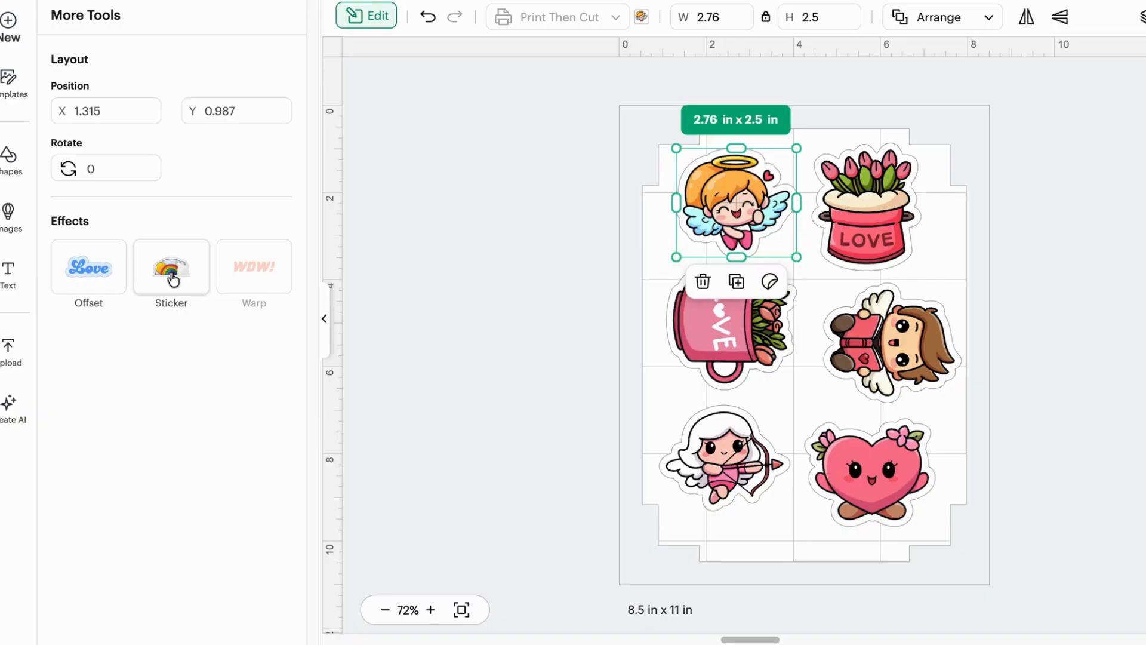
left_click(173, 280)
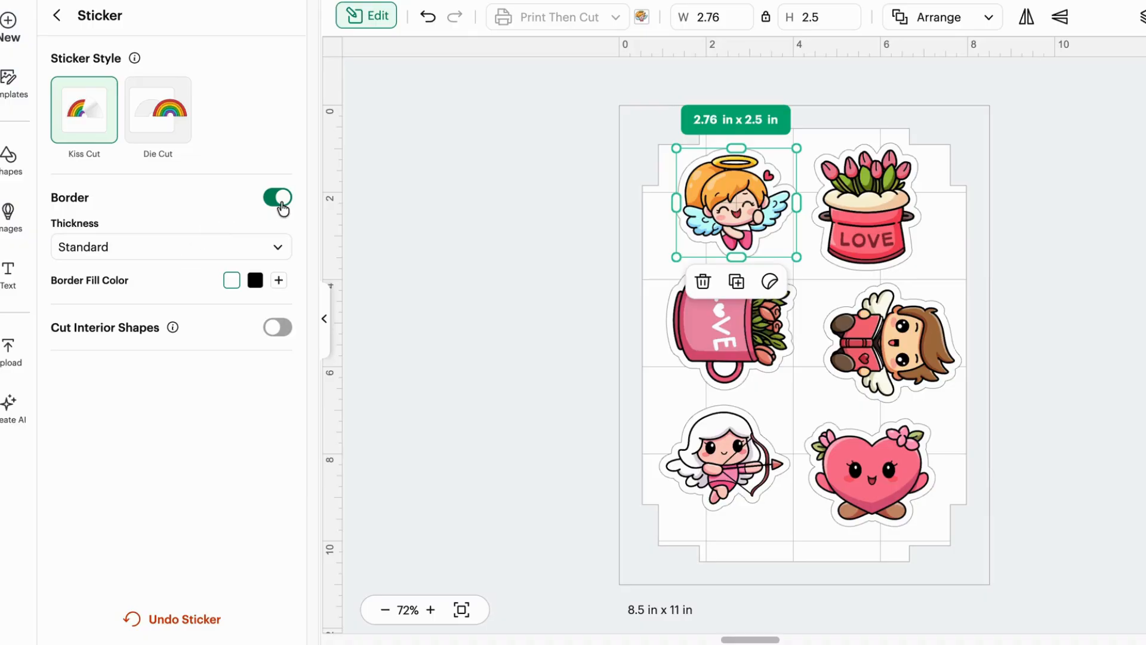
left_click(167, 121)
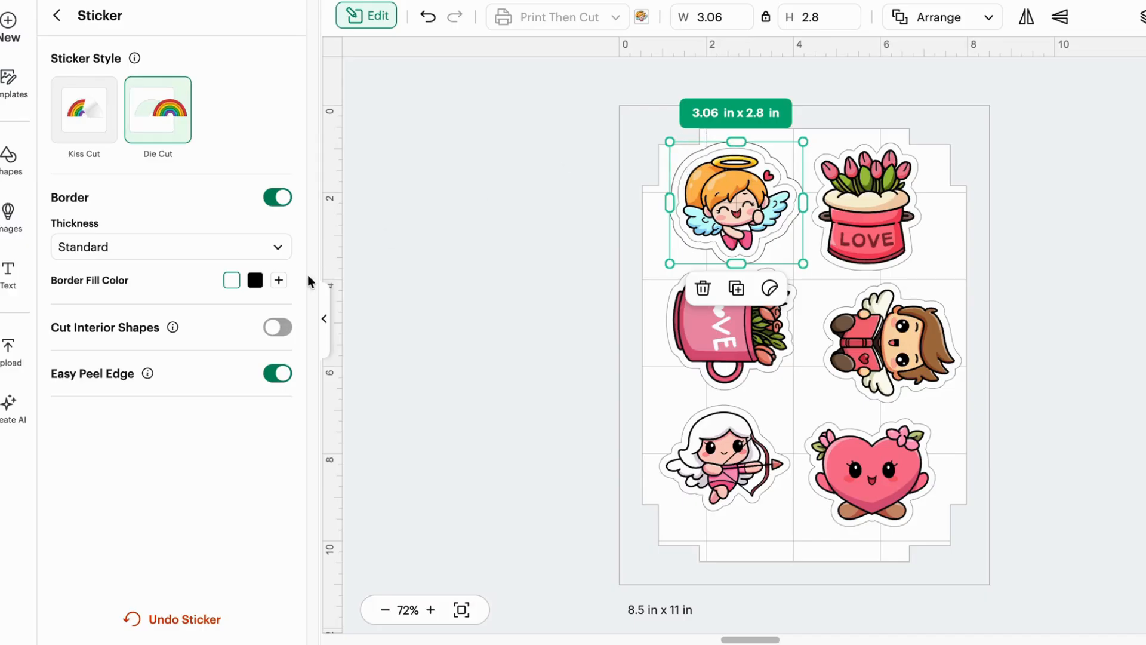
left_click(278, 198)
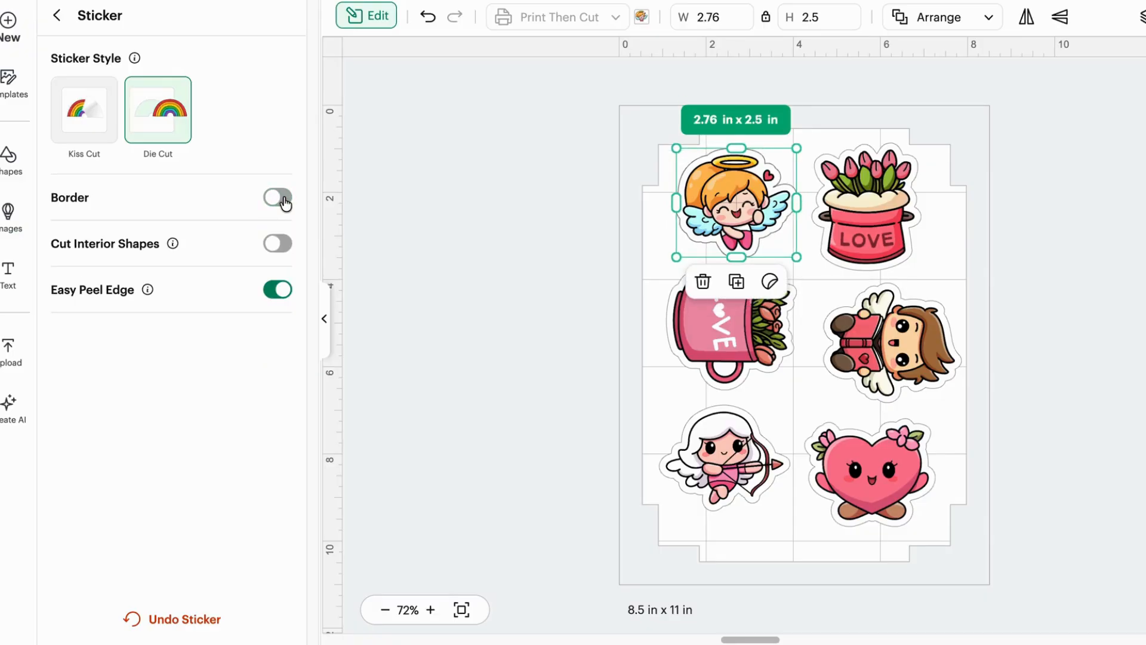
Compare the angel with the border on and off and with Easy Peel Edge off, then restore border off and Easy Peel Edge on.
left_click(284, 202)
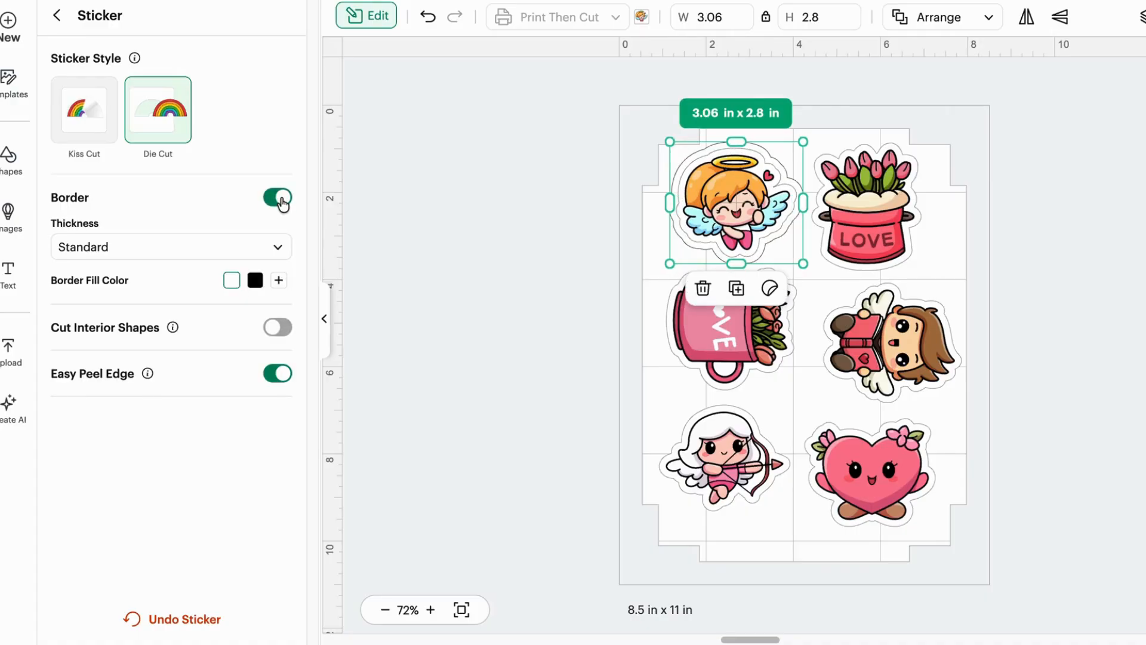
left_click(284, 203)
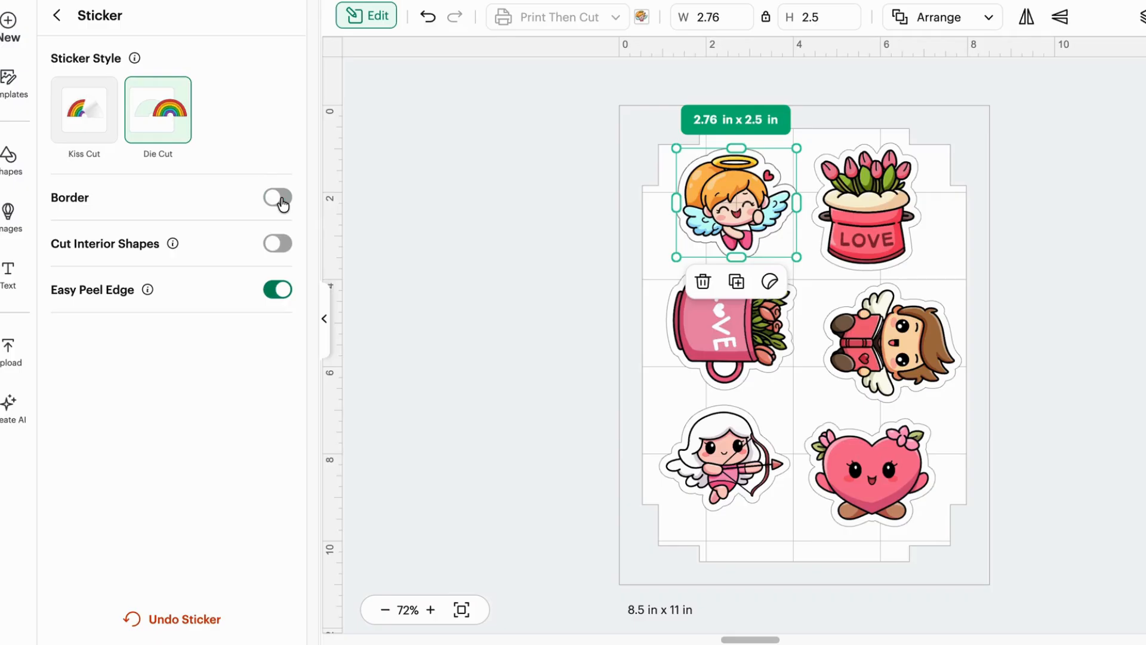
left_click(284, 292)
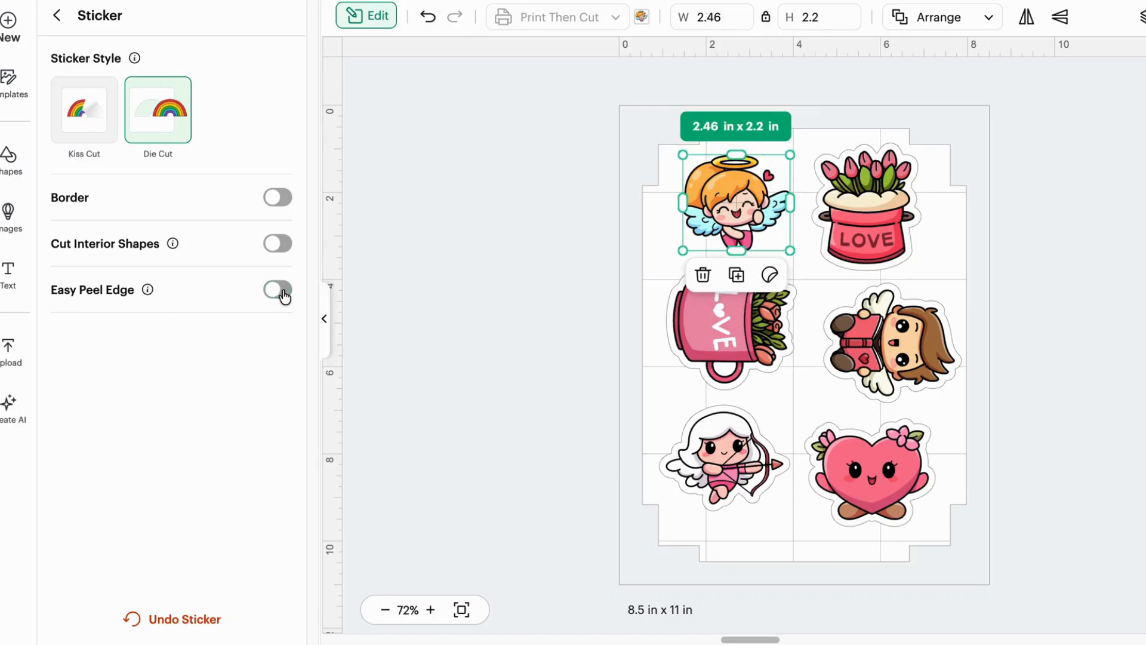
left_click(284, 294)
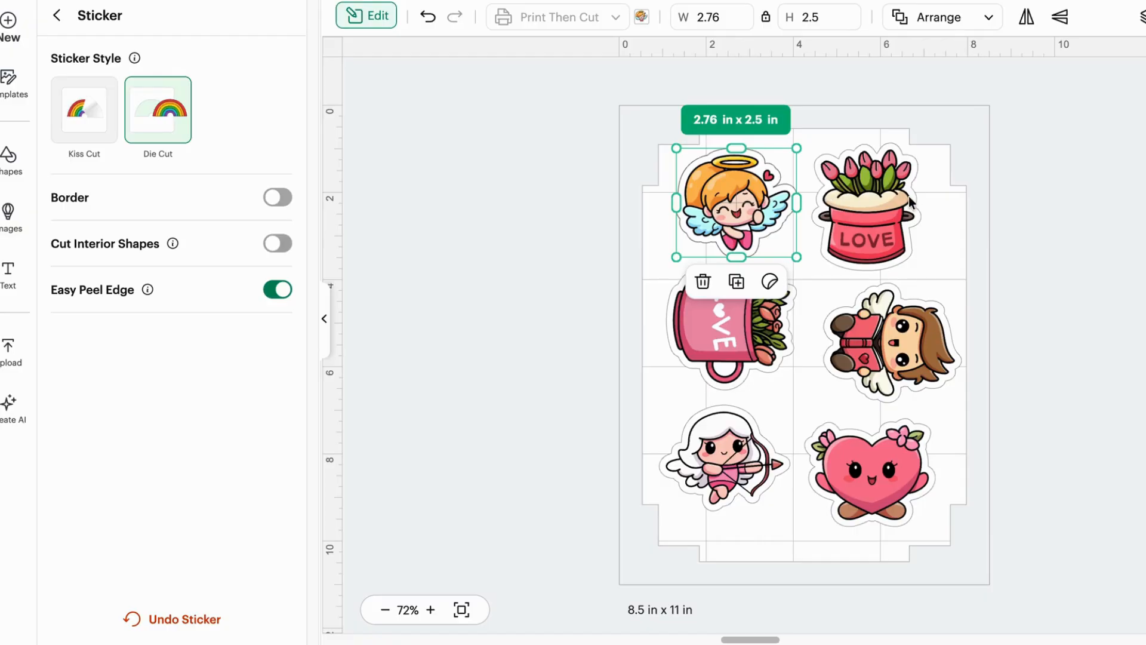
Change the tulip pot and the LOVE mug to Die Cut stickers with their borders turned off.
left_click(881, 205)
left_click(149, 114)
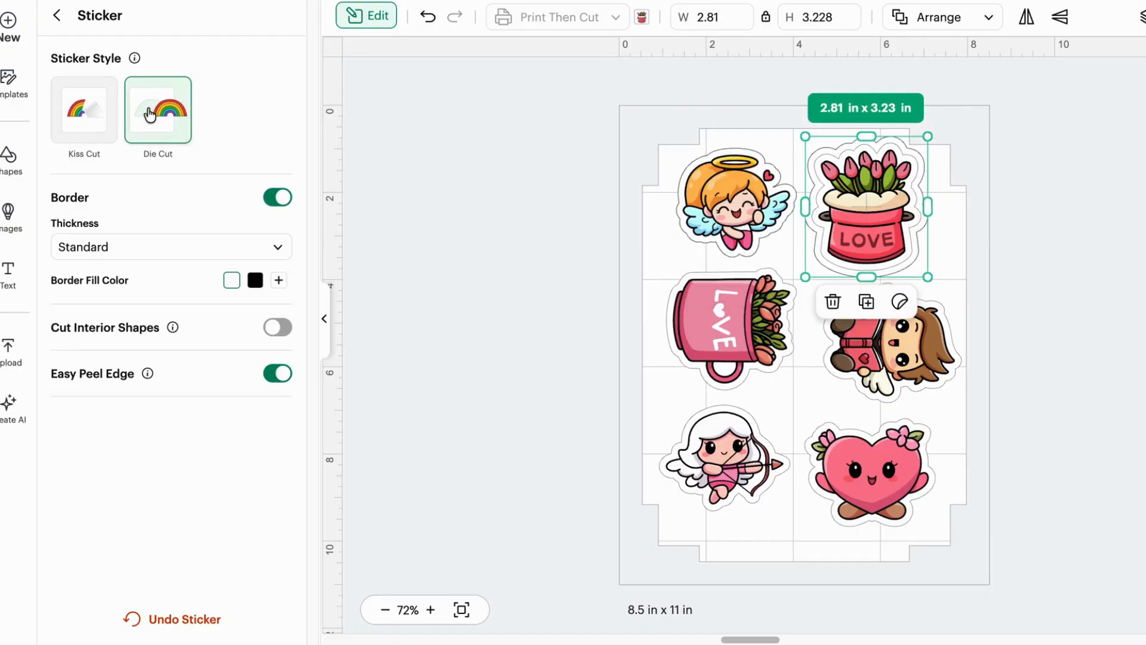
left_click(283, 199)
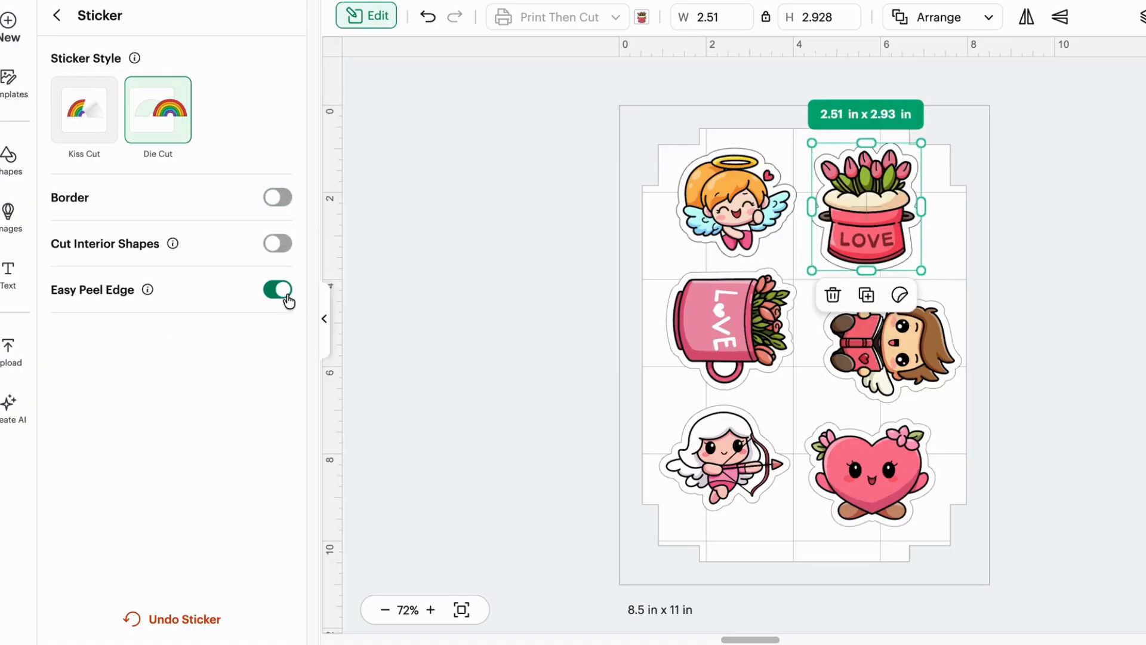
left_click(740, 326)
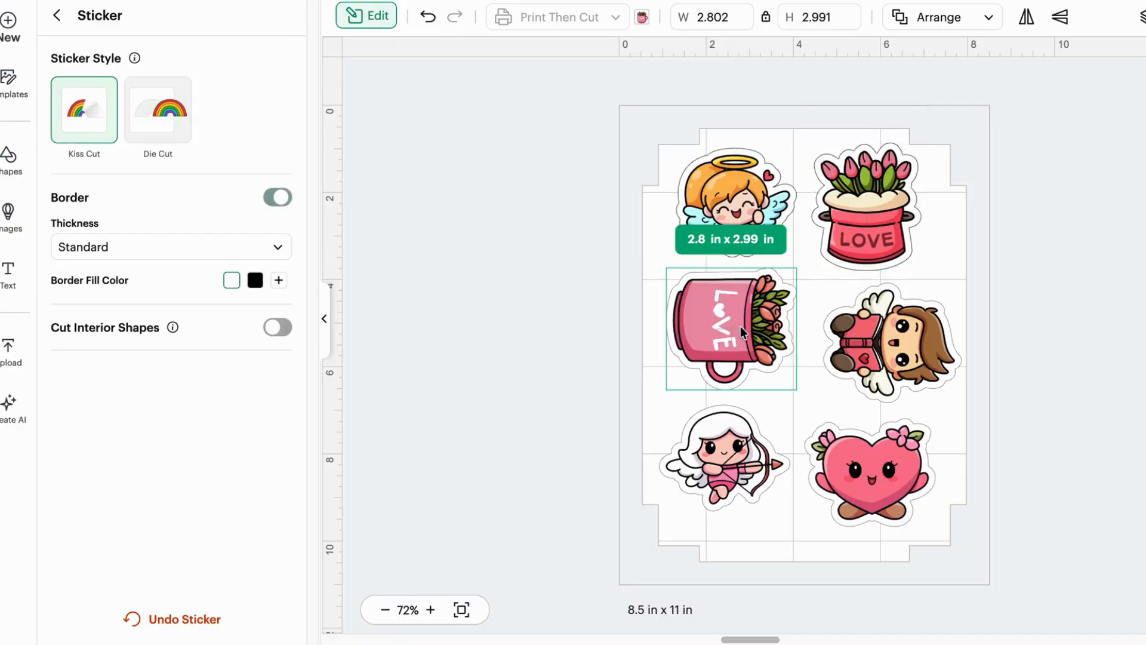
left_click(158, 109)
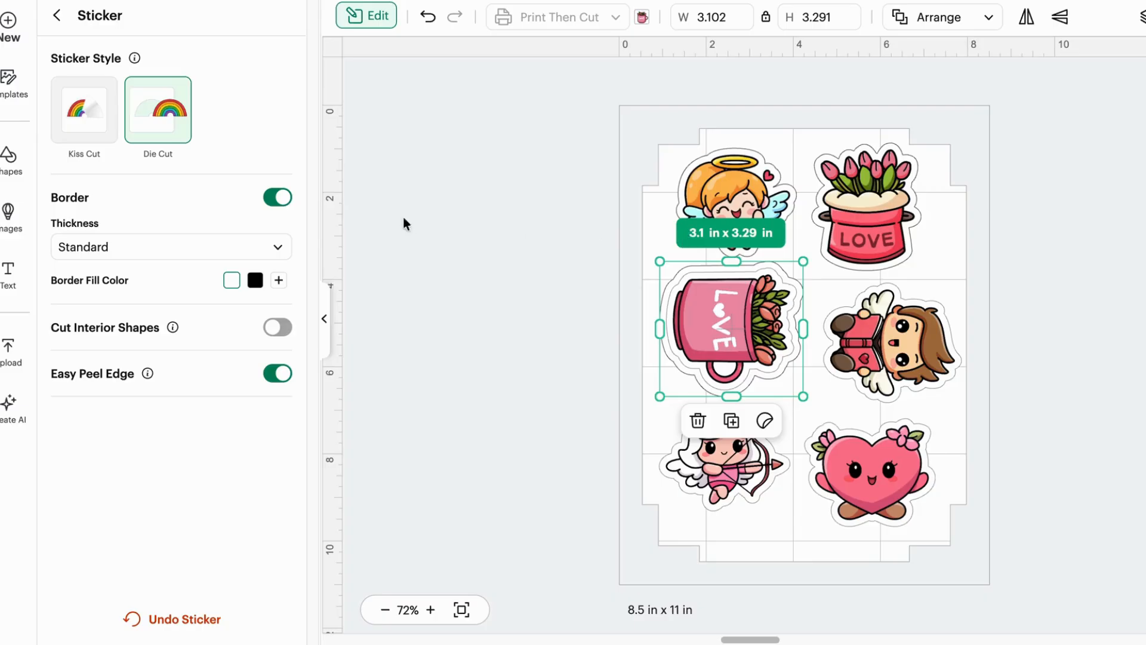
left_click(278, 197)
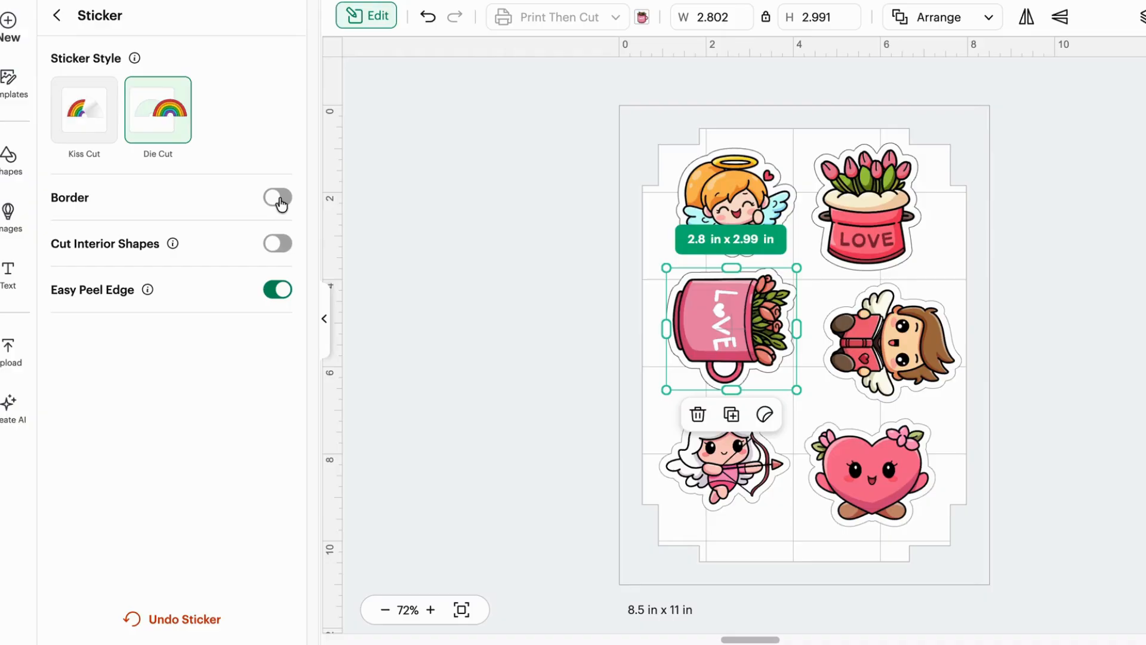
Change the winged boy and the cupid to Die Cut stickers with their borders turned off.
left_click(896, 357)
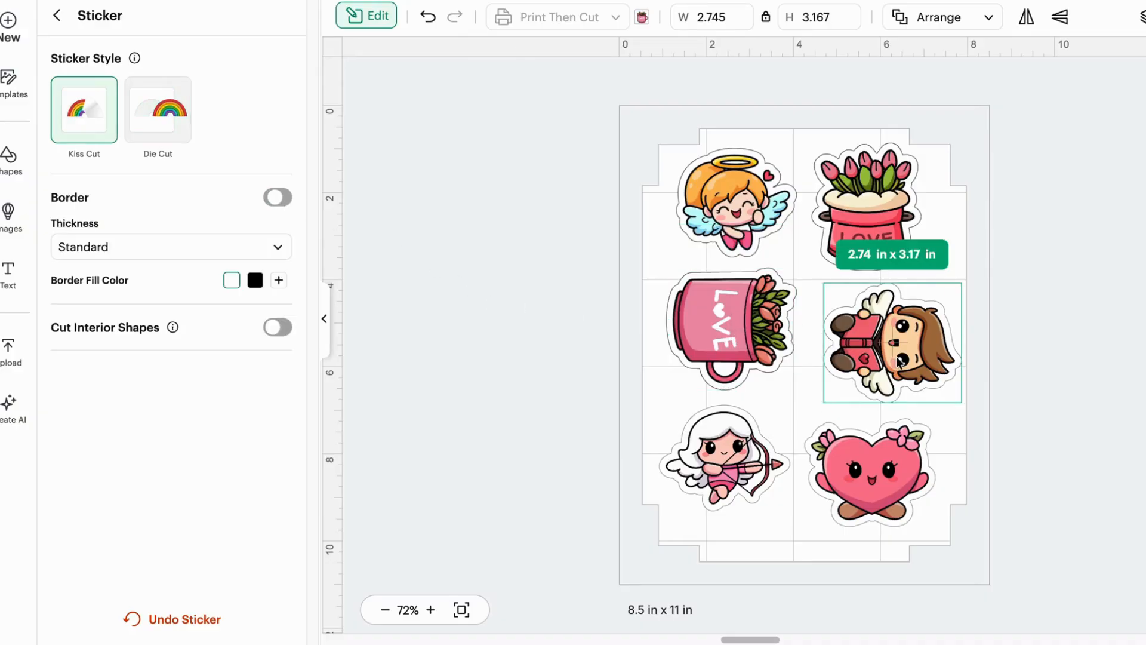
left_click(164, 107)
left_click(284, 199)
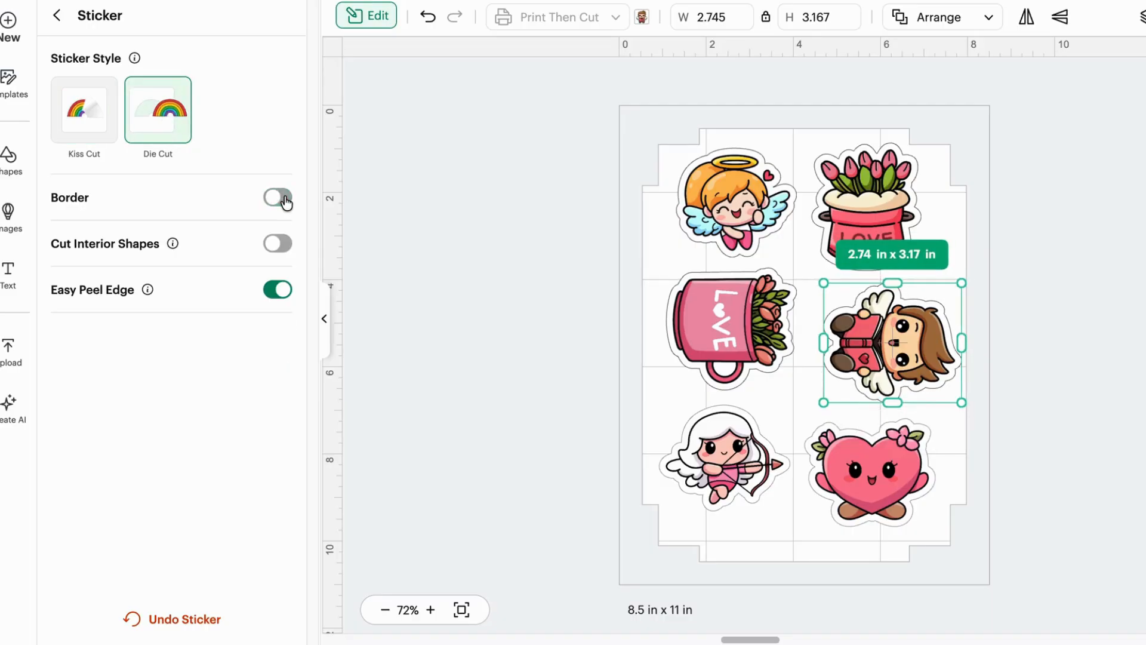
left_click(728, 449)
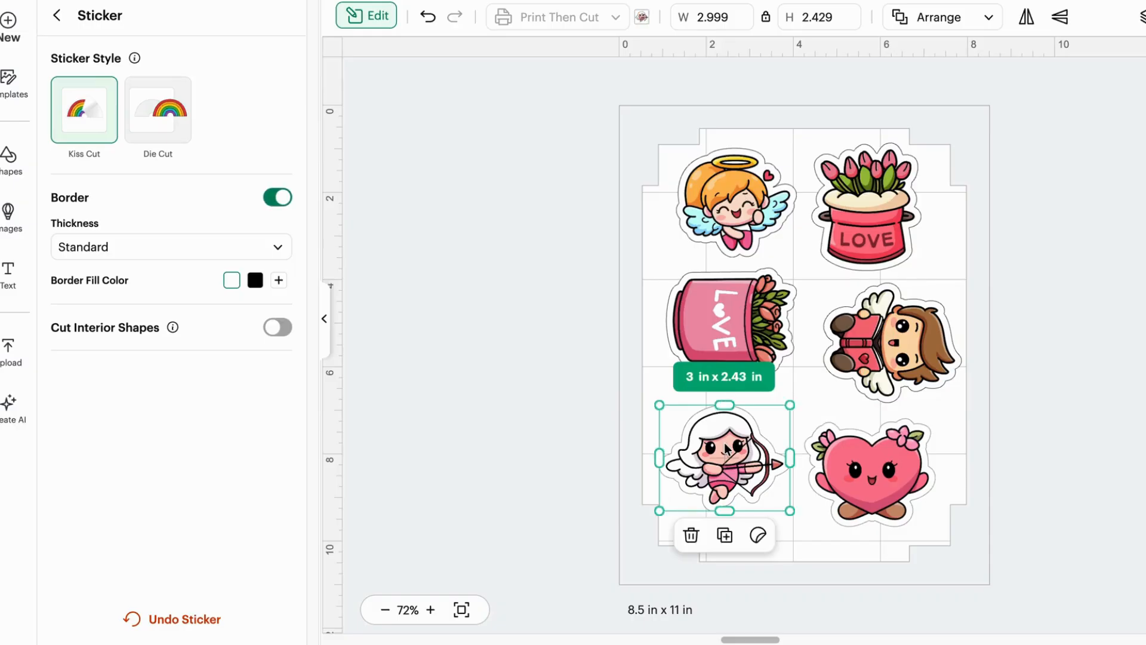
left_click(176, 119)
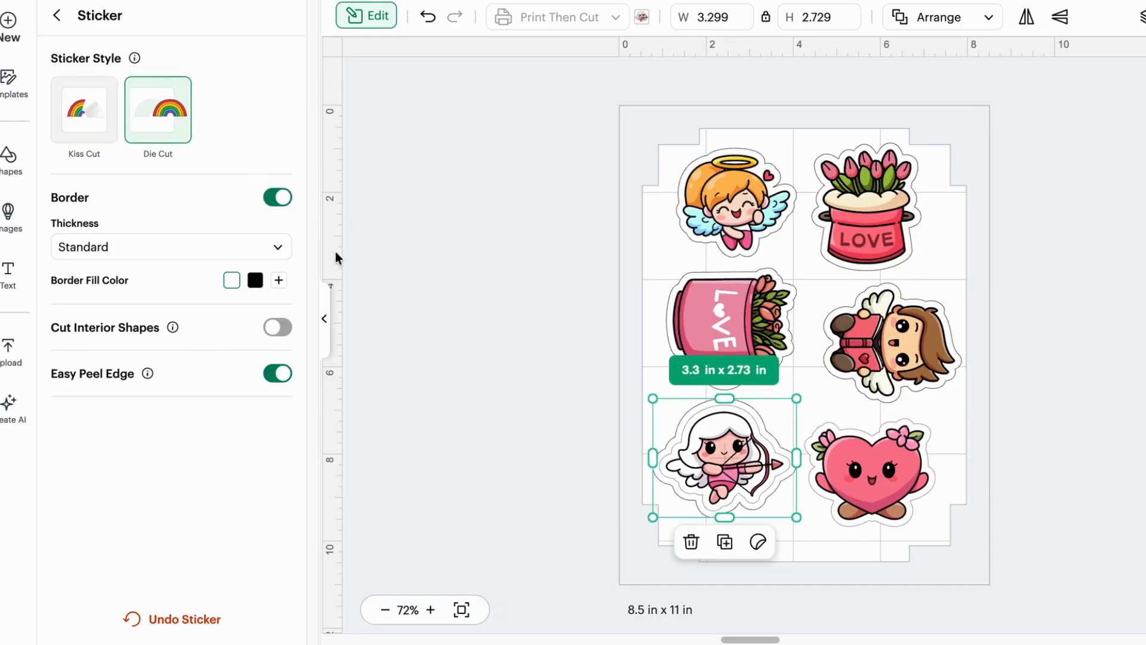
left_click(283, 202)
Change the heart character to a Die Cut sticker without a border and clear the selection.
left_click(851, 473)
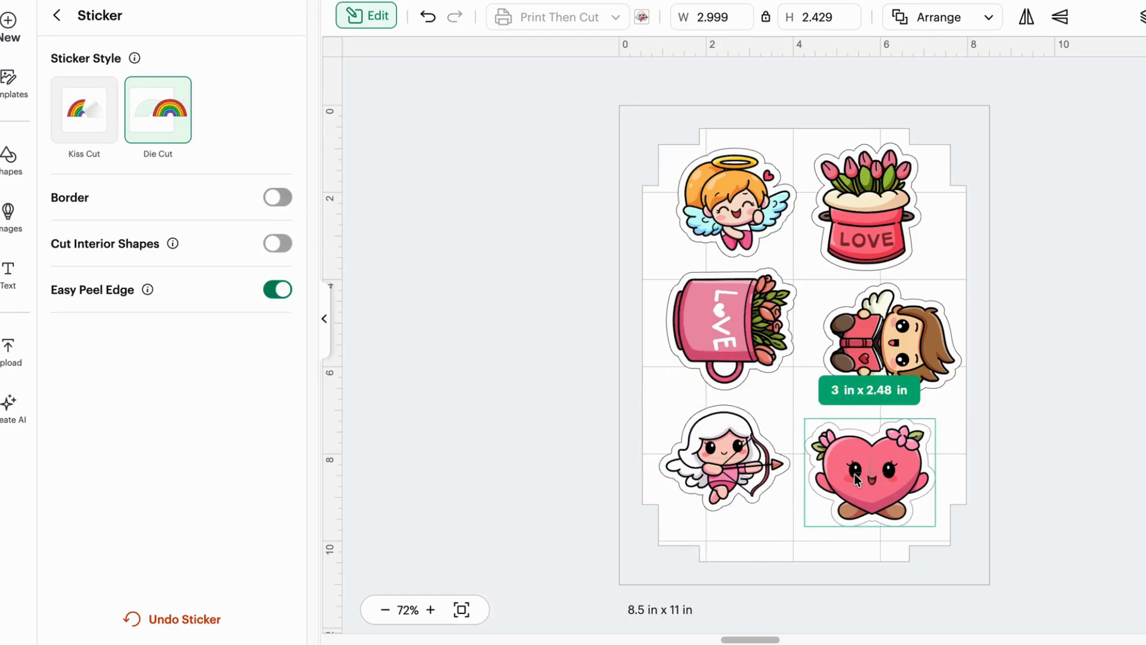
left_click(167, 104)
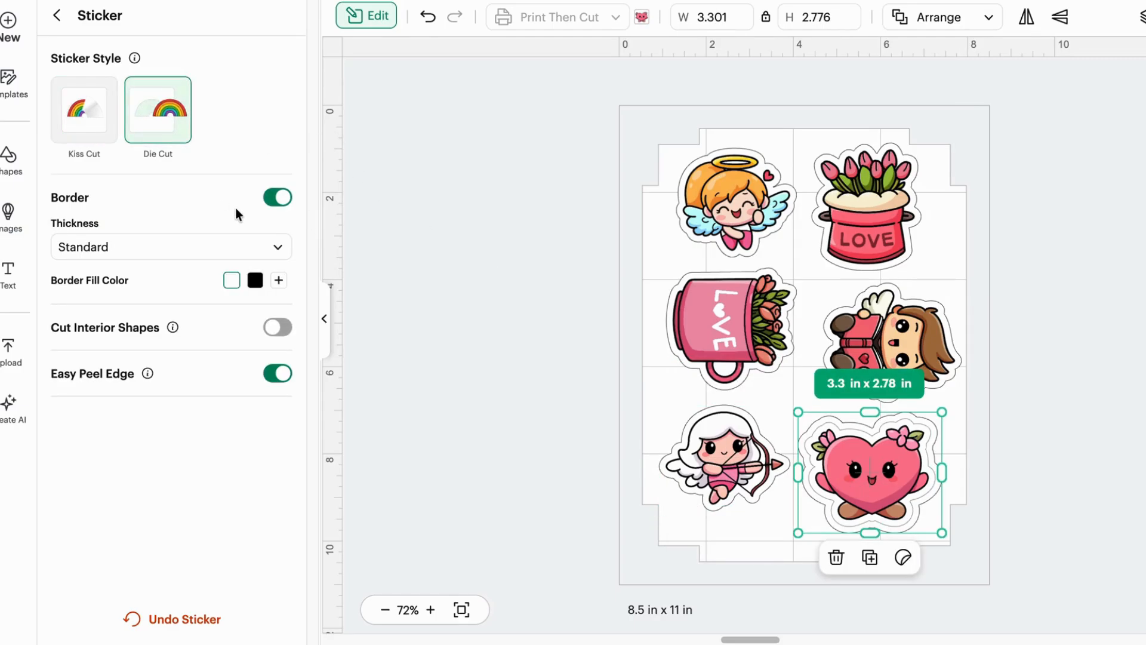
left_click(279, 200)
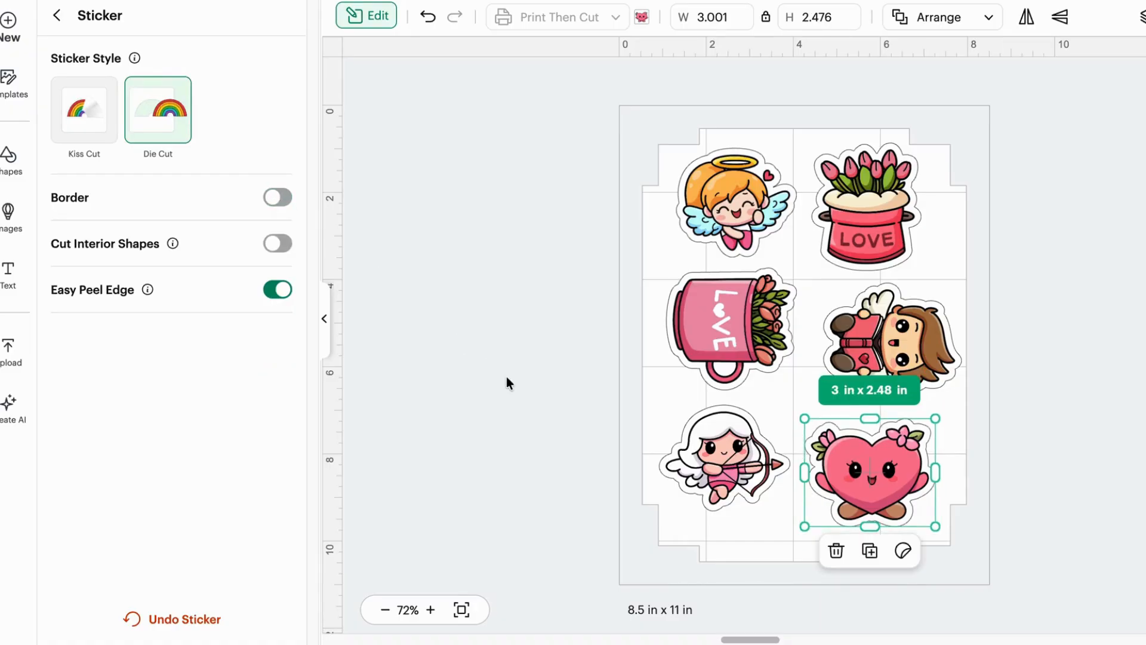
left_click(794, 412)
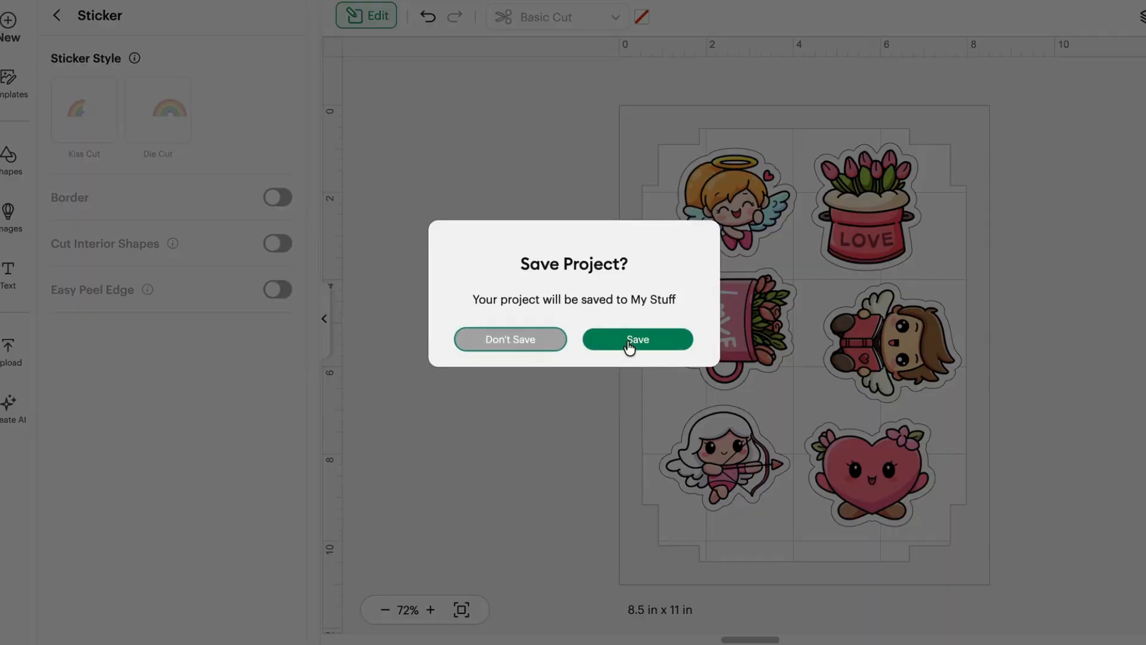
Save the project under the name "Kawaii Valentines day stickers".
left_click(629, 344)
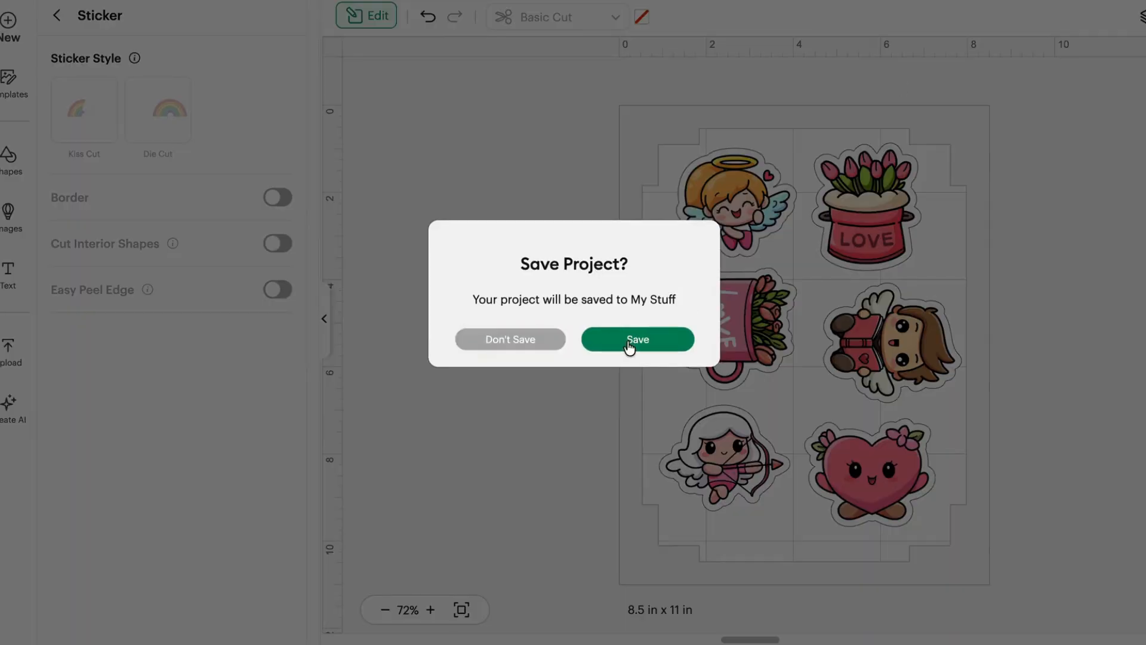
double_click(498, 24)
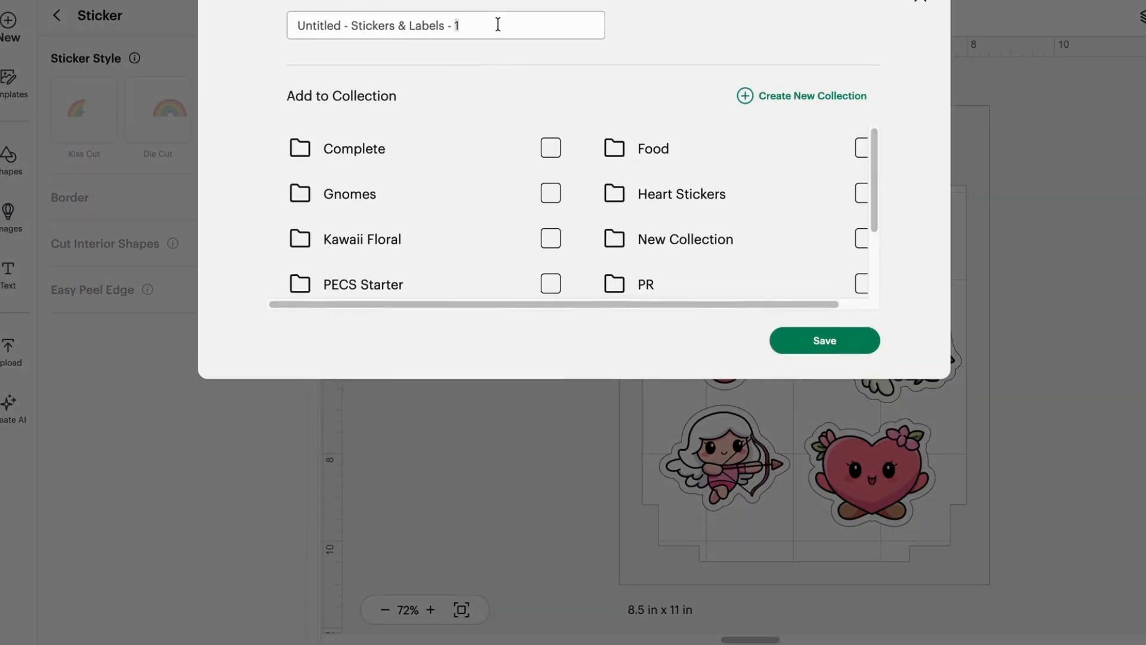
left_click(498, 25)
type("Kawaii")
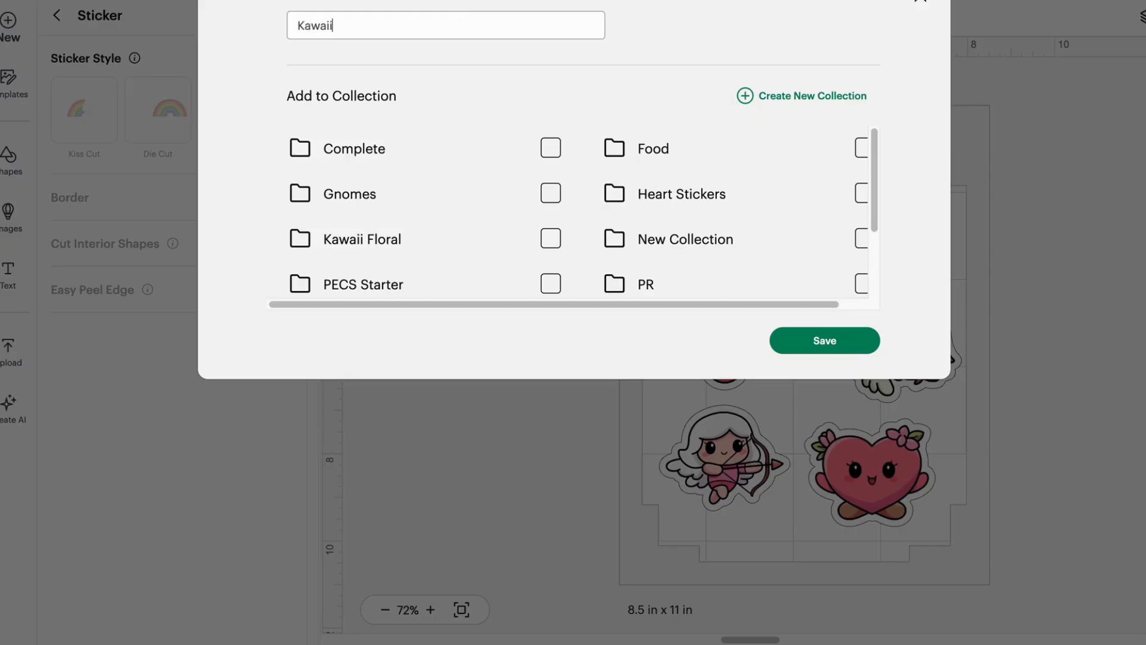
type(" Valentines day stci")
type("ker")
key("BackSpace")
key("BackSpace")
key("BackSpace")
key("BackSpace")
key("BackSpace")
type("ickers")
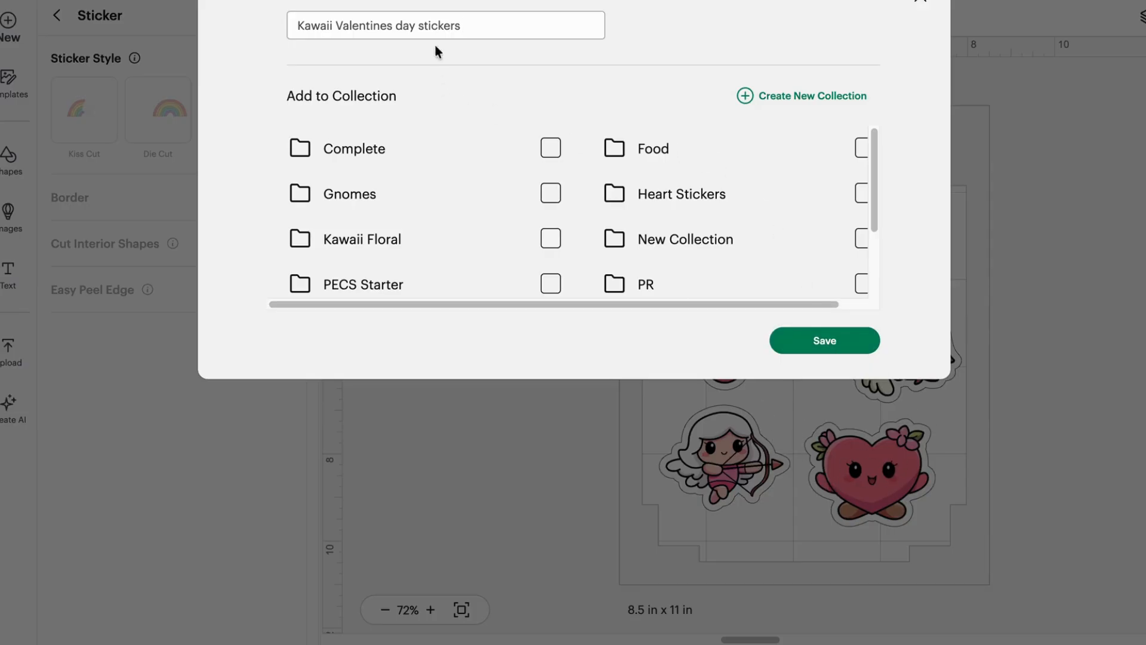
left_click(826, 344)
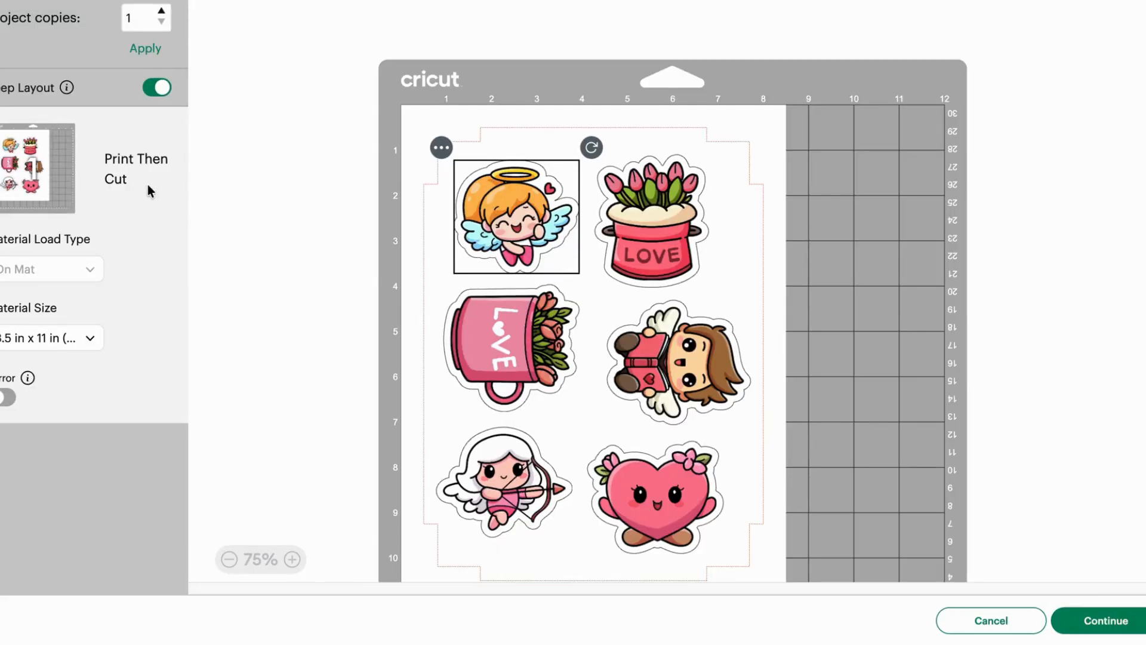
Check each sticker's placement against the print boundary in the mat preview and nudge the angel slightly.
left_click(658, 238)
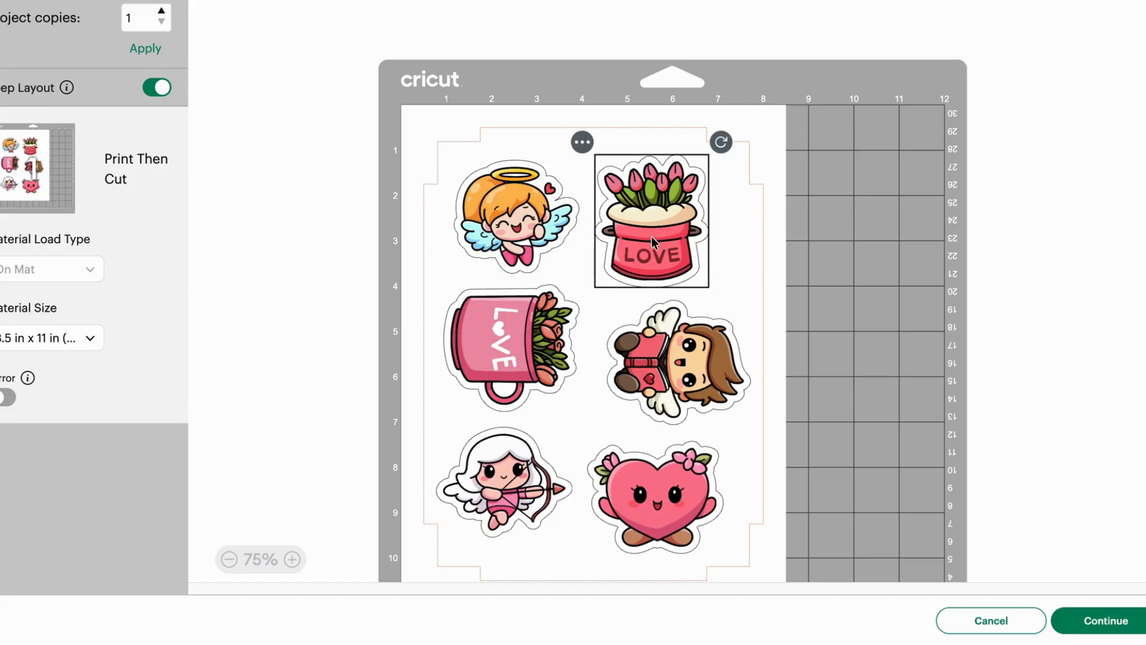
left_click(528, 340)
left_click(740, 363)
left_click(707, 481)
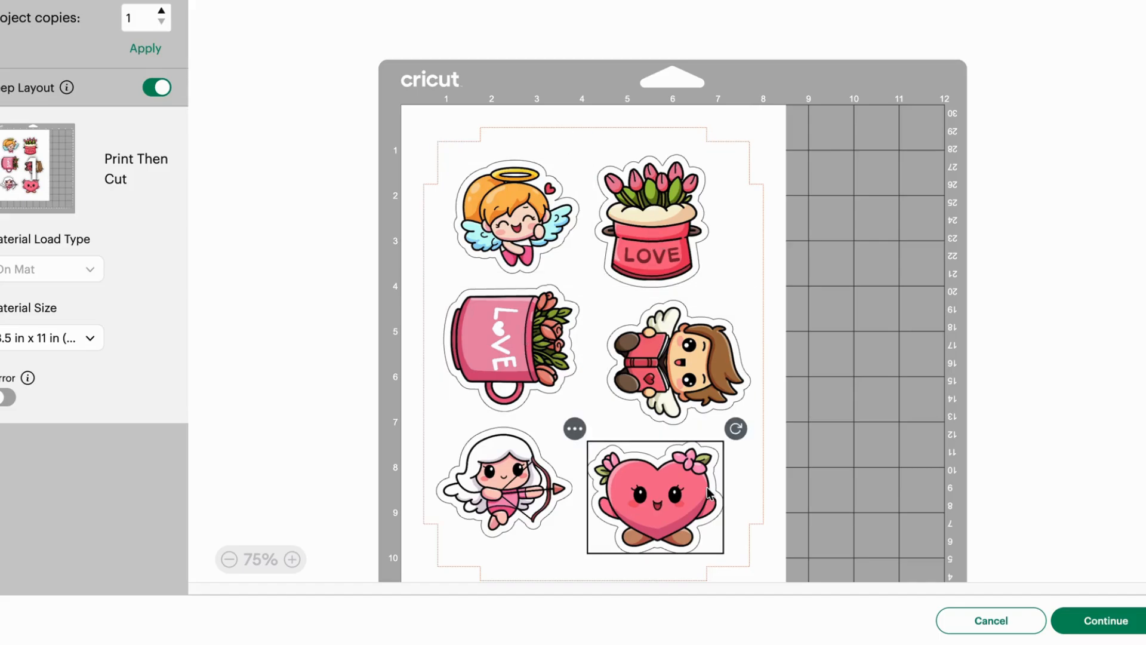
left_click(528, 502)
left_click(540, 178)
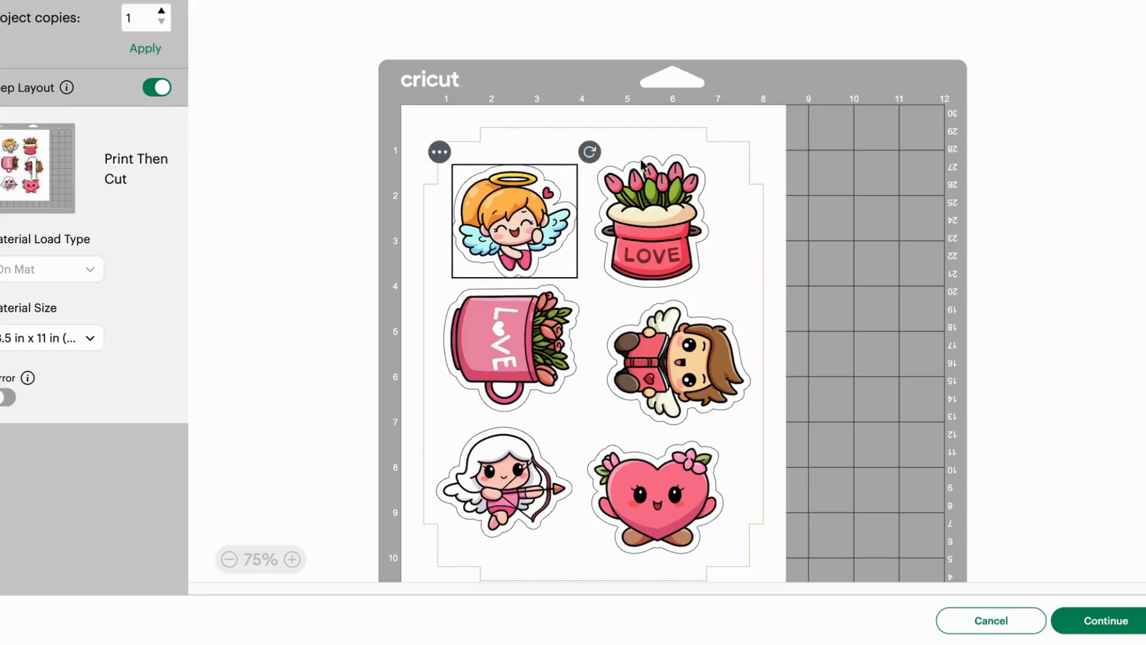
left_click_drag(535, 215, 533, 206)
left_click(756, 256)
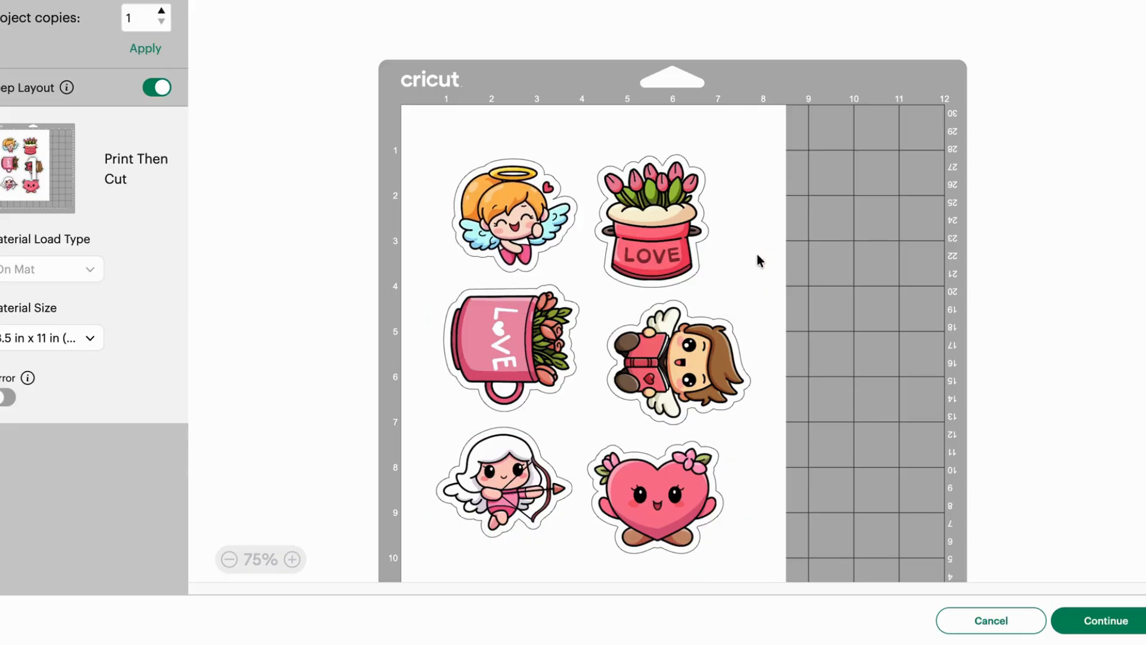
left_click(661, 222)
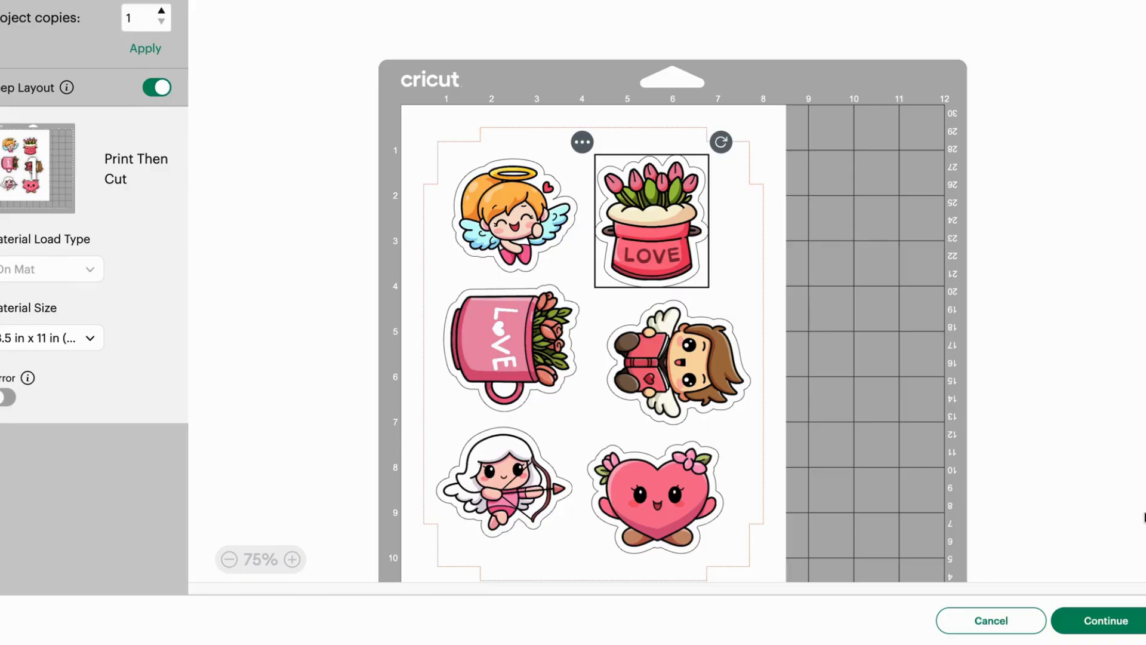
Continue from the mat preview and open the print setup for the Letter-size sticker sheet, accepting the added sensor marks.
left_click(1105, 622)
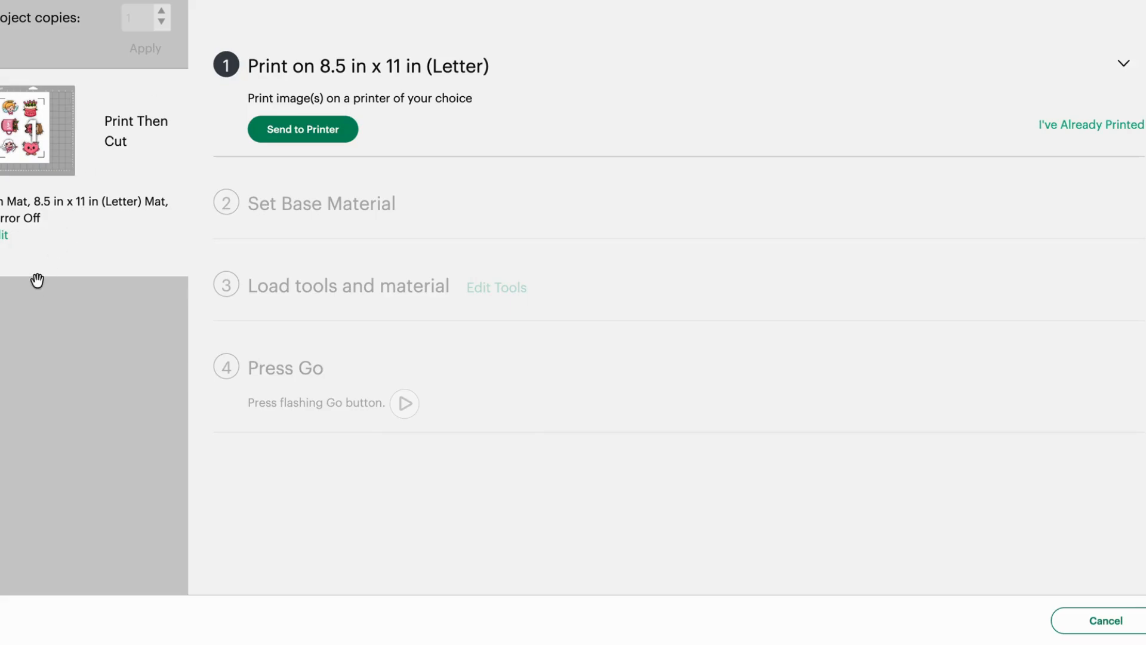
key("shift+super+5")
left_click(278, 132)
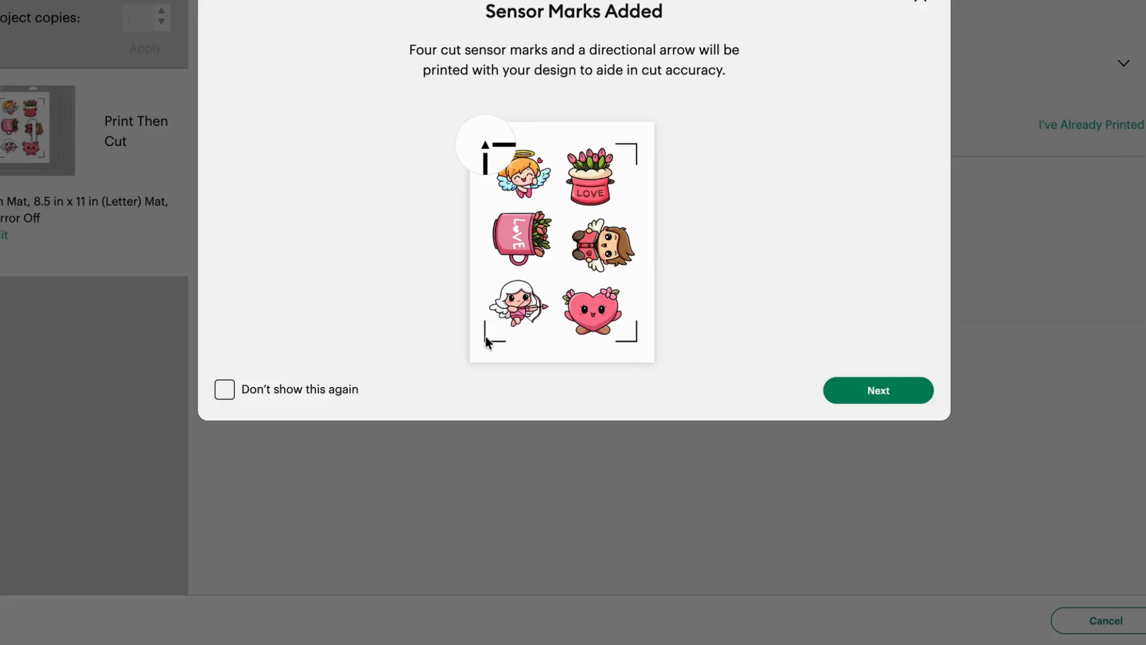
left_click(880, 394)
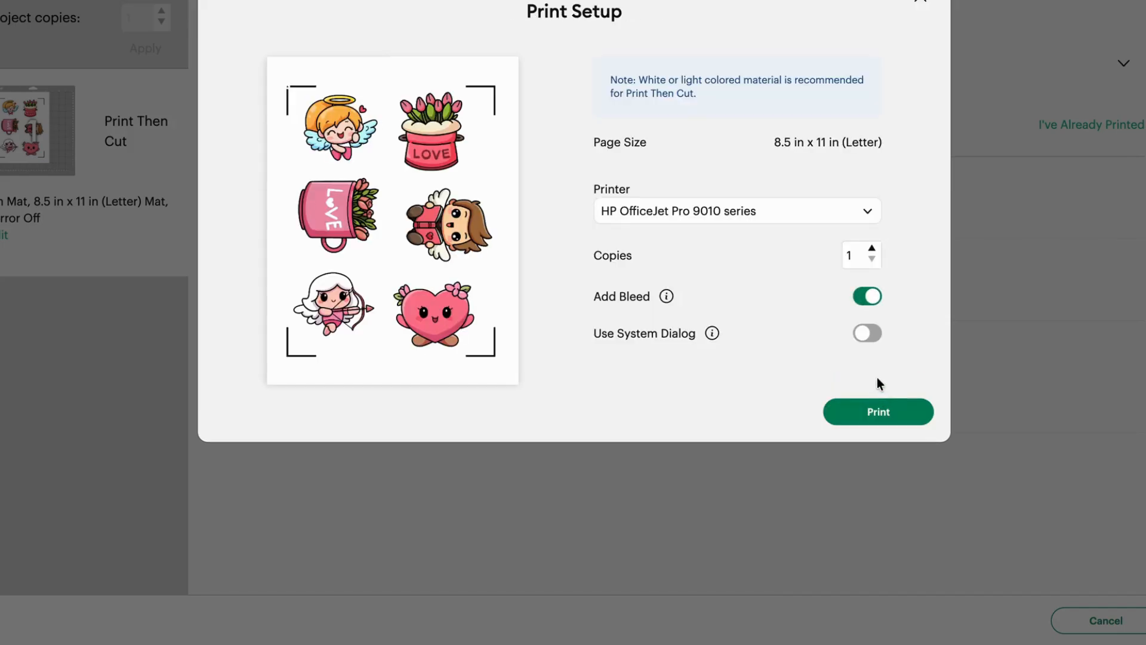
Choose the EPSON ET-2800 Series printer, turn off Add Bleed, and print the sticker sheet.
left_click(793, 206)
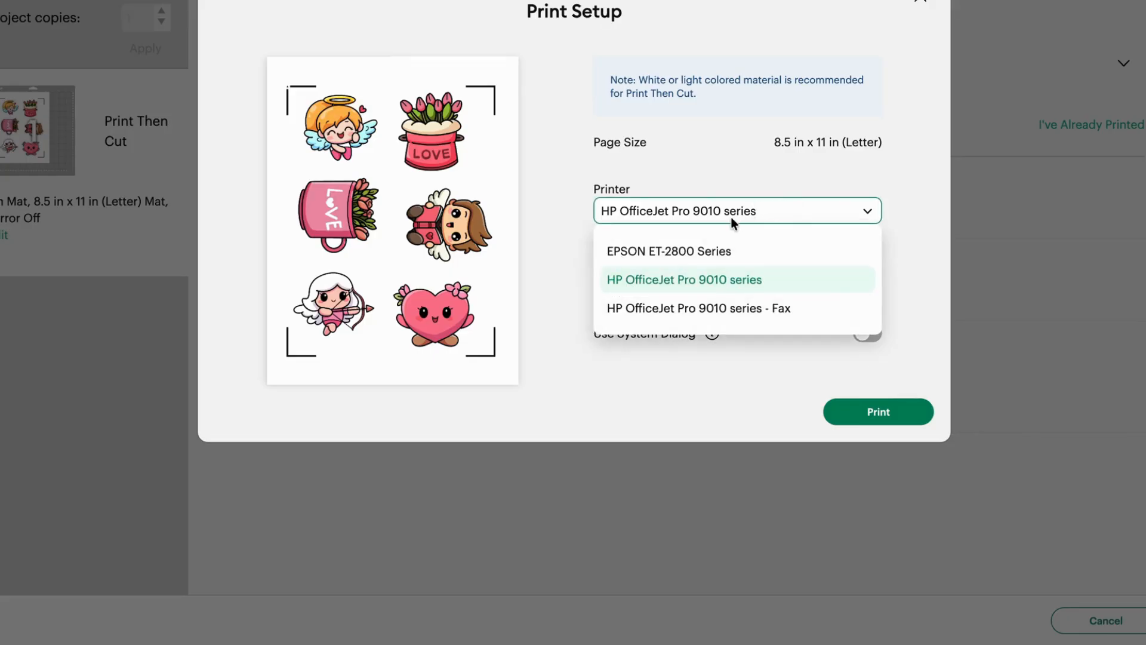
left_click(719, 253)
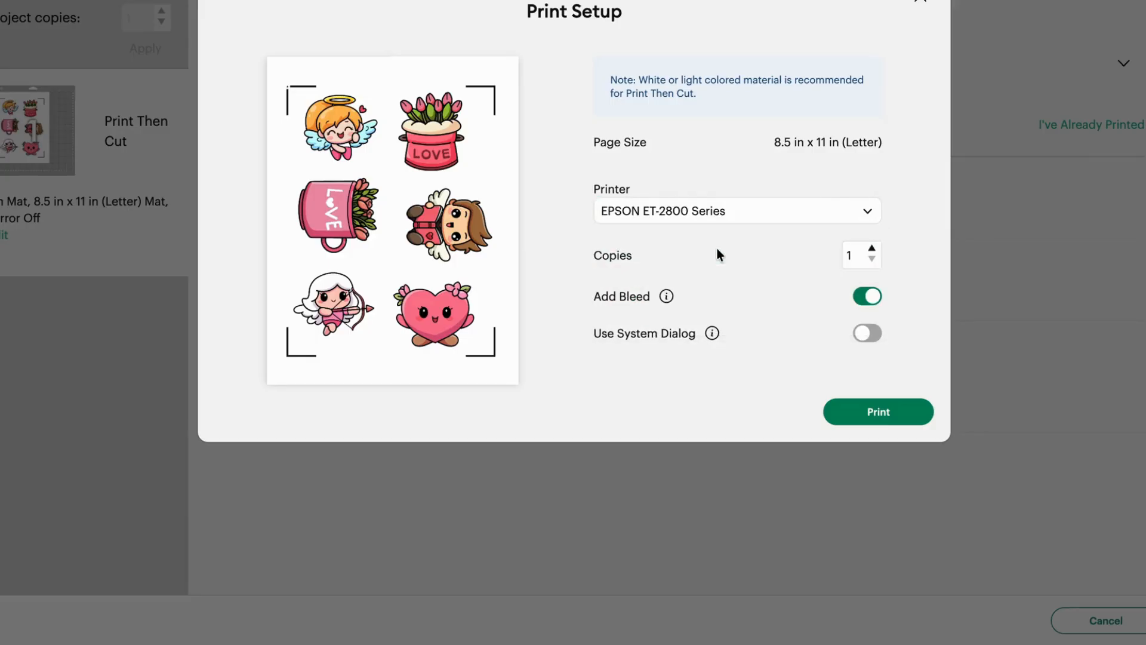
left_click(874, 303)
left_click(888, 411)
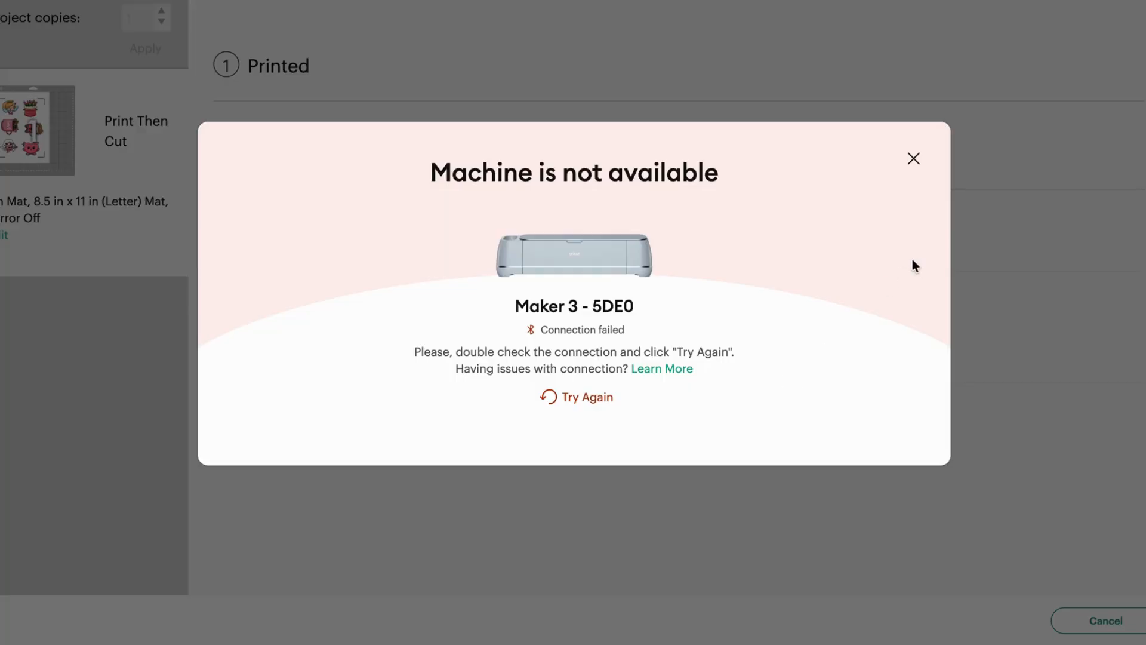
Retry the Maker 3 connection and set the base material to Printable Waterproof Sticker Set - Transparent Holographic.
left_click(589, 397)
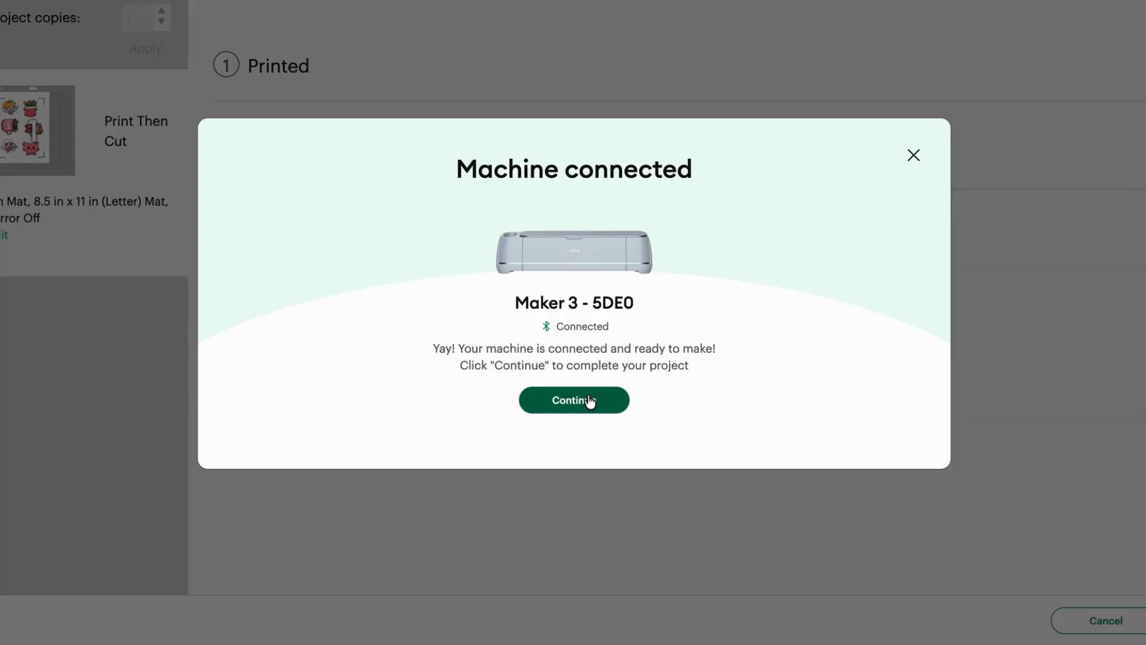
left_click(589, 400)
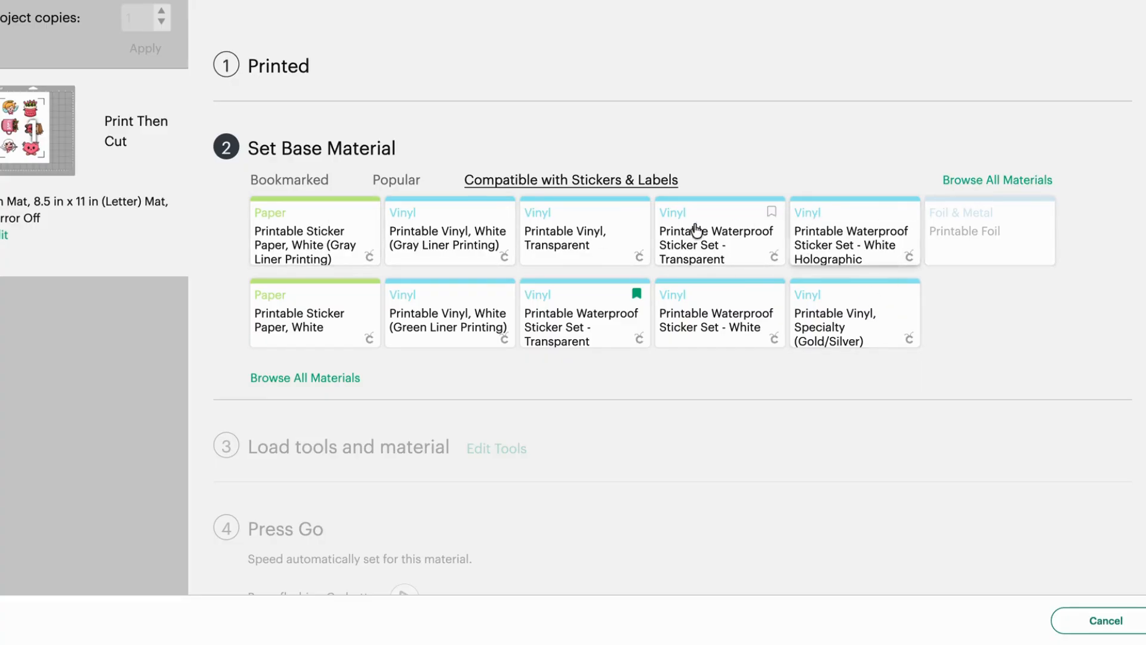
left_click(989, 180)
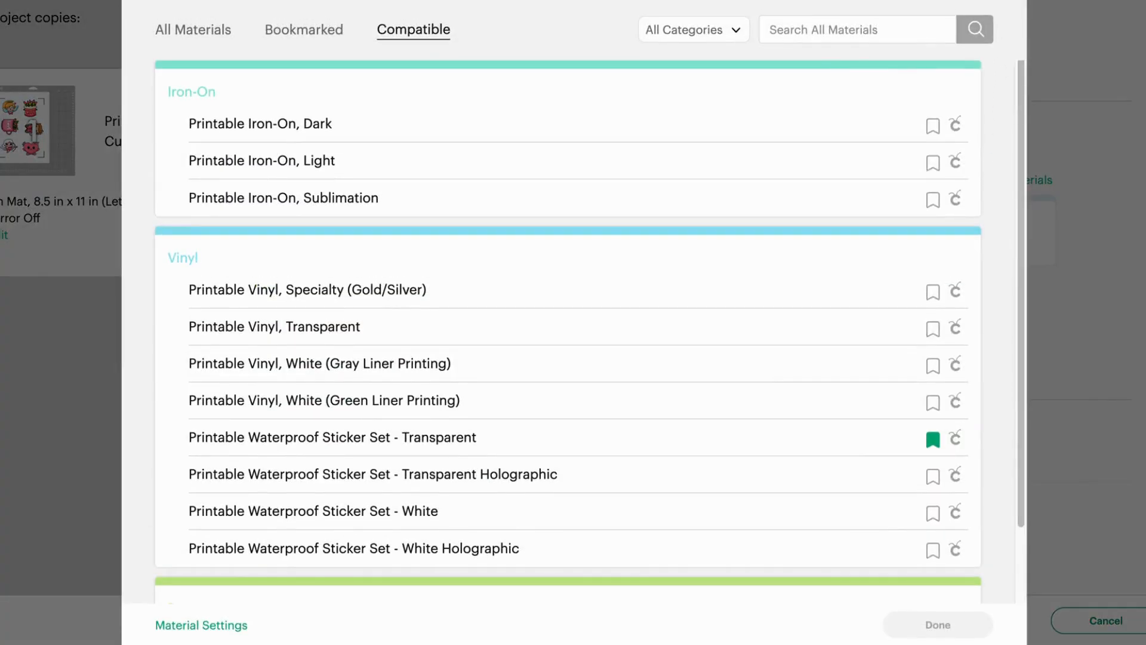
key("Escape")
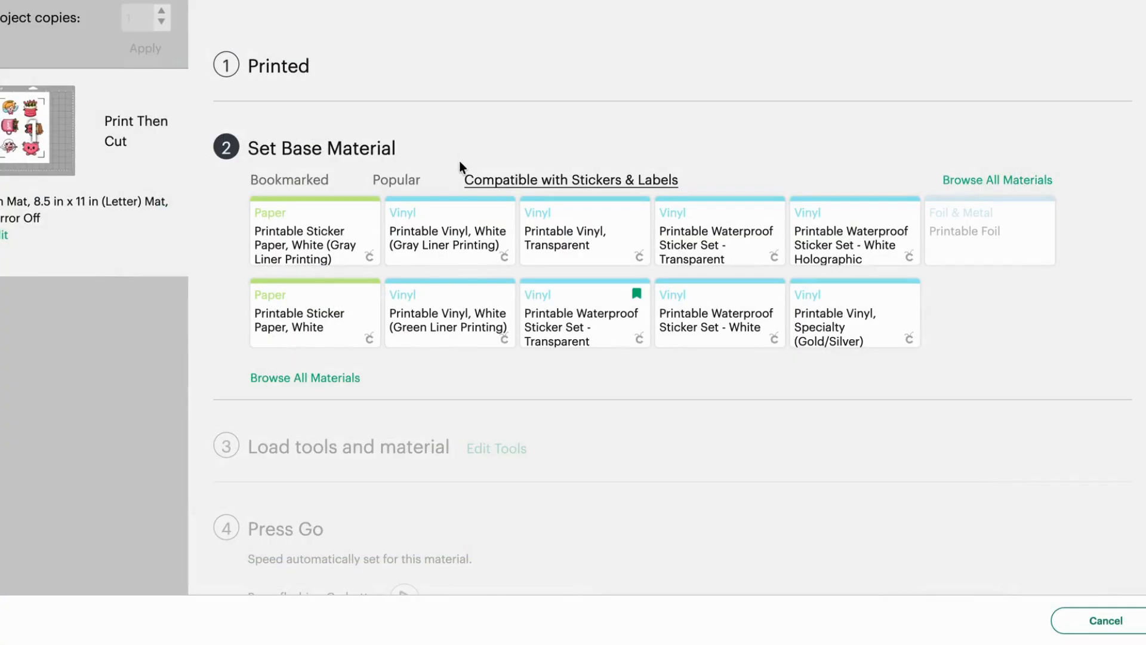
left_click(749, 251)
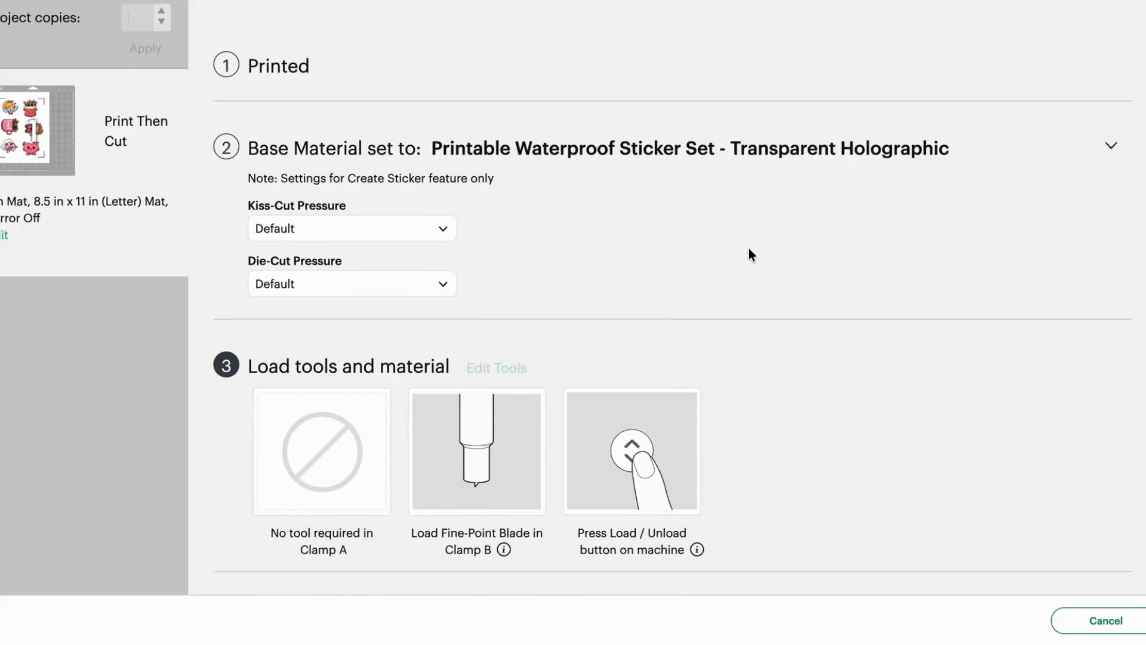
Review the Kiss-Cut Pressure options and set the Die-Cut Pressure for the sticker material to More.
left_click(364, 230)
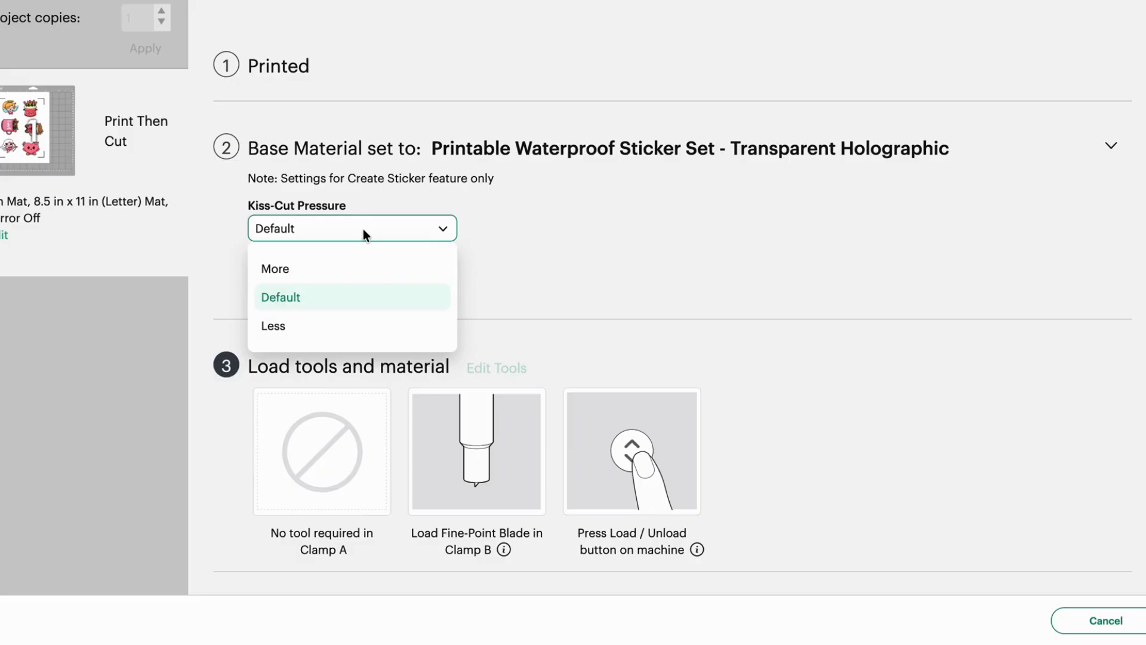
left_click(363, 228)
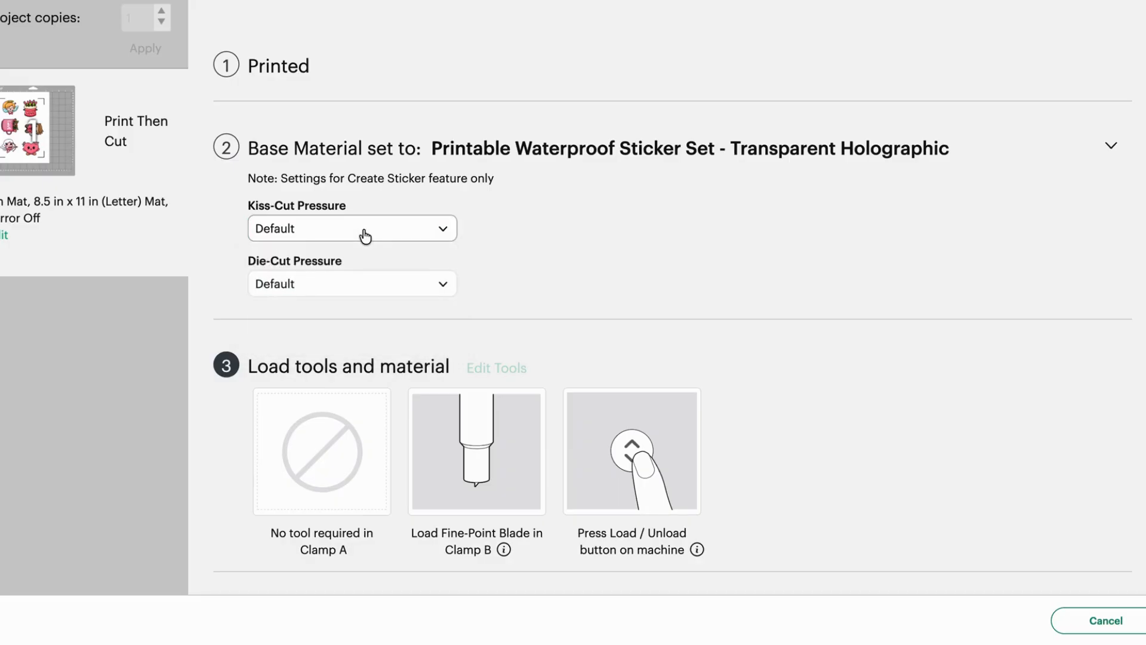
left_click(345, 281)
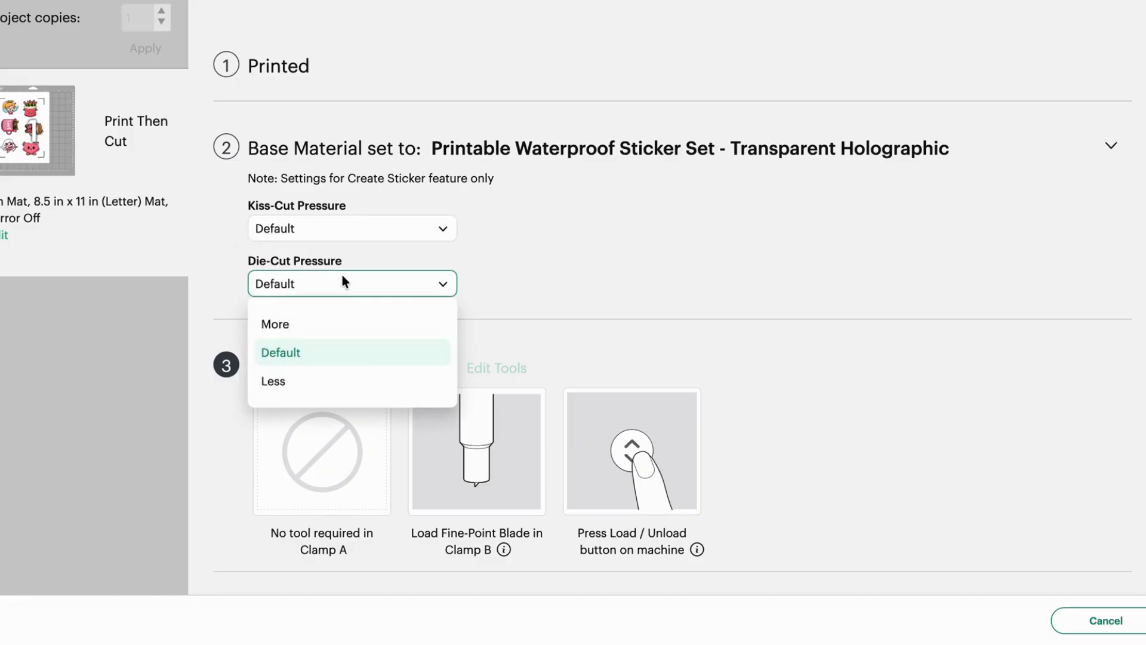
left_click(335, 321)
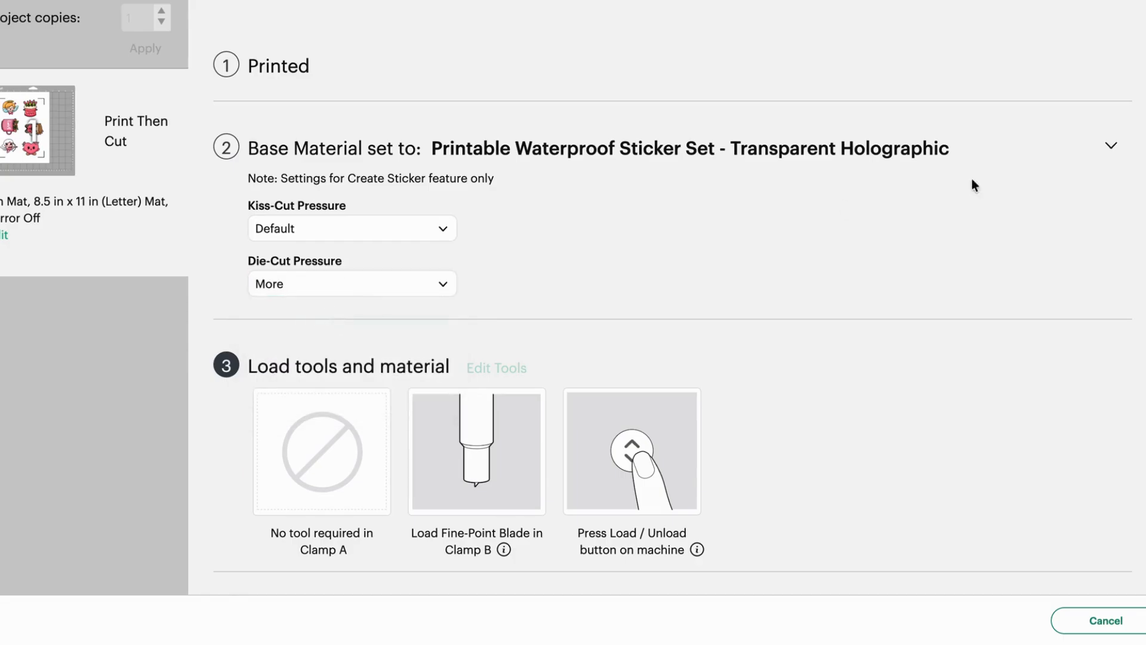